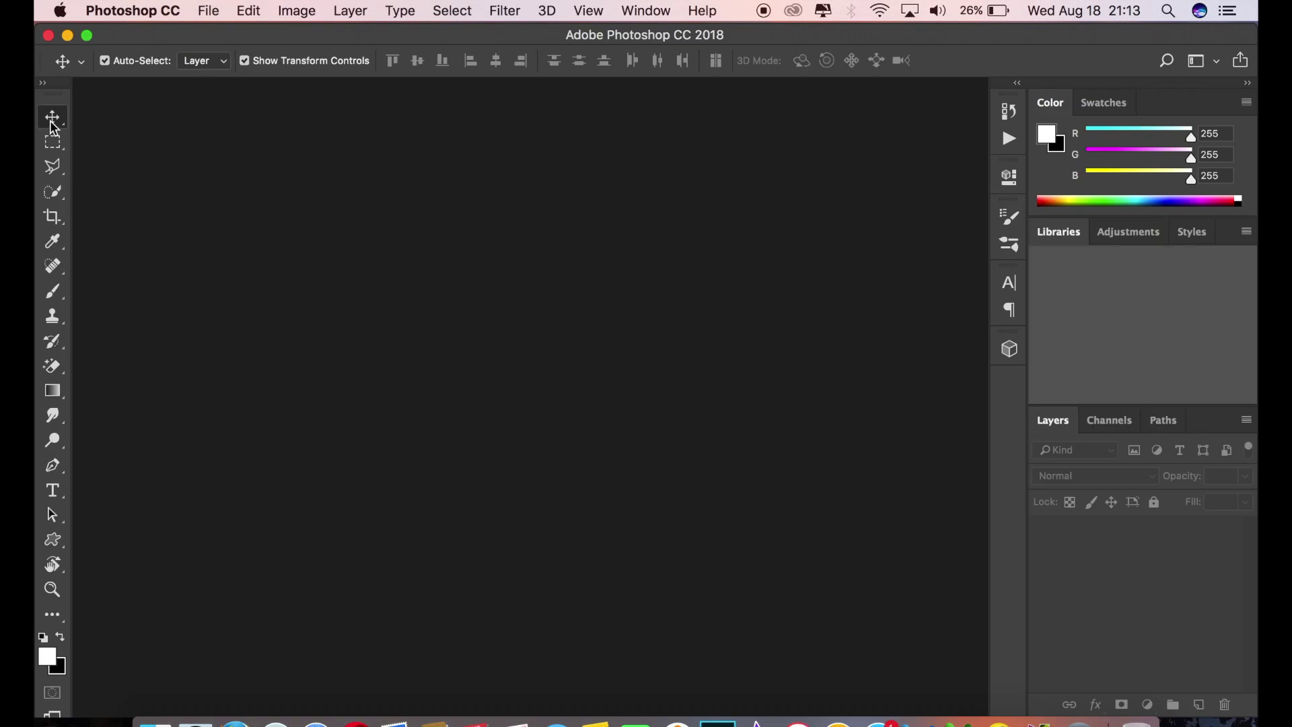
Step: Open the portrait IMG_0750.JPG from the Desktop with File > Open
{"action": "left_click", "coordinate": [52, 121]}
{"action": "left_click", "coordinate": [211, 12]}
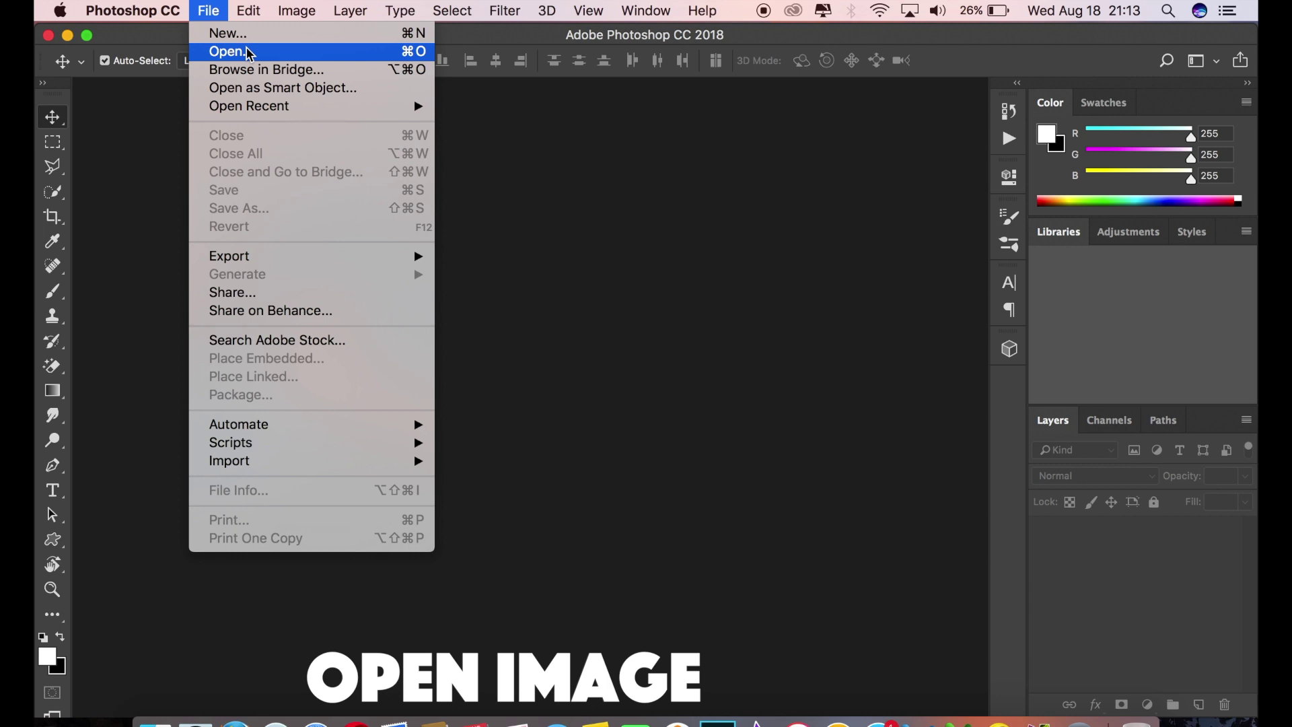
{"action": "left_click", "coordinate": [249, 52]}
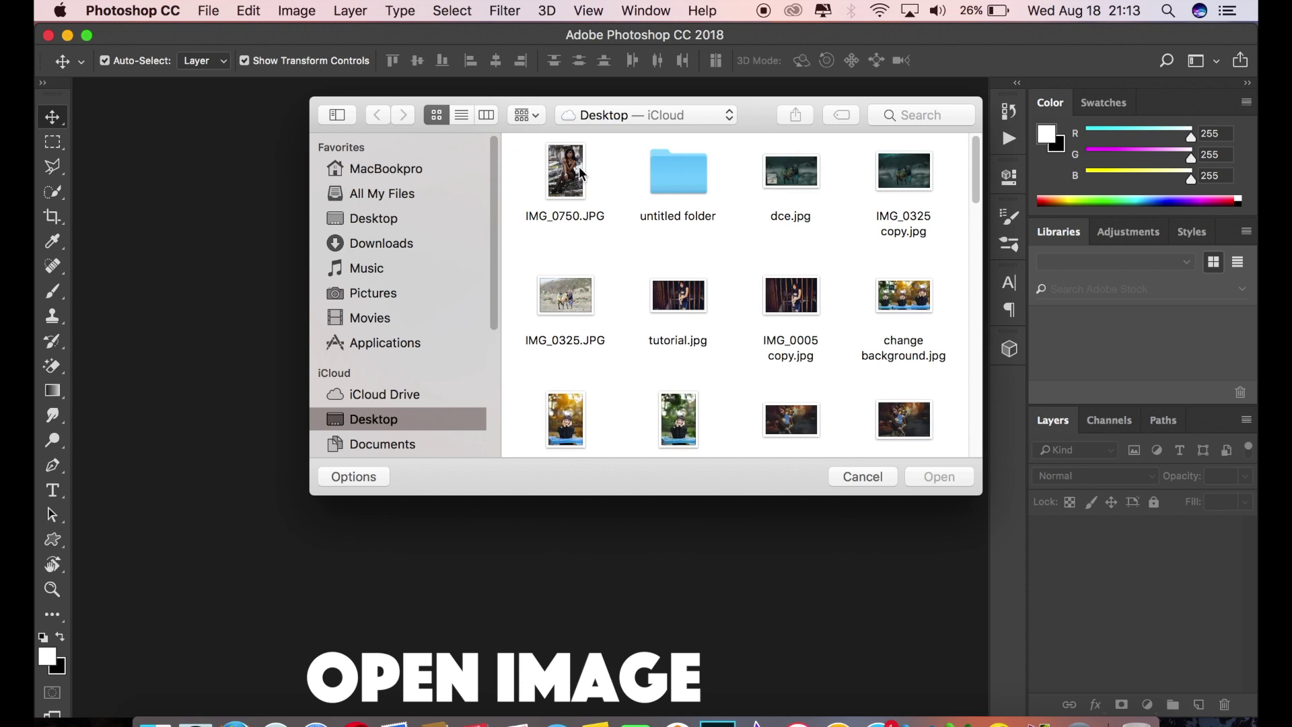
{"action": "left_click", "coordinate": [580, 174]}
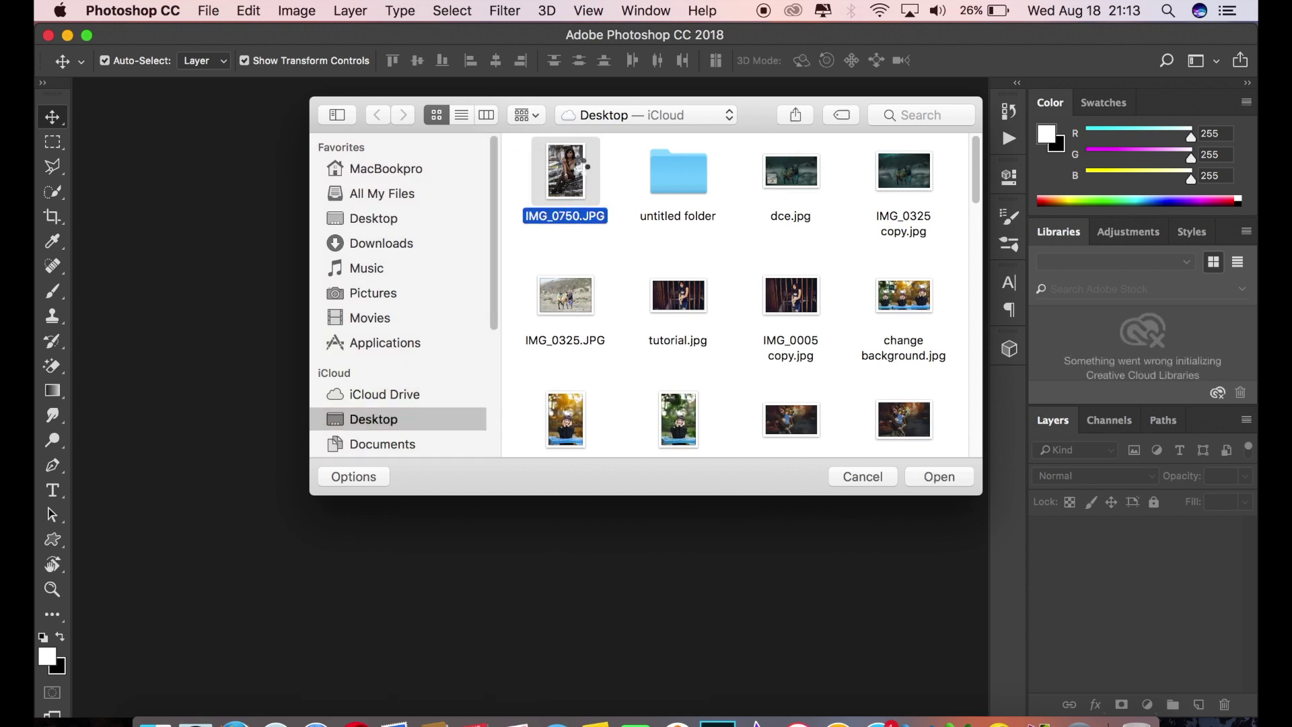
{"action": "double_click", "coordinate": [579, 168]}
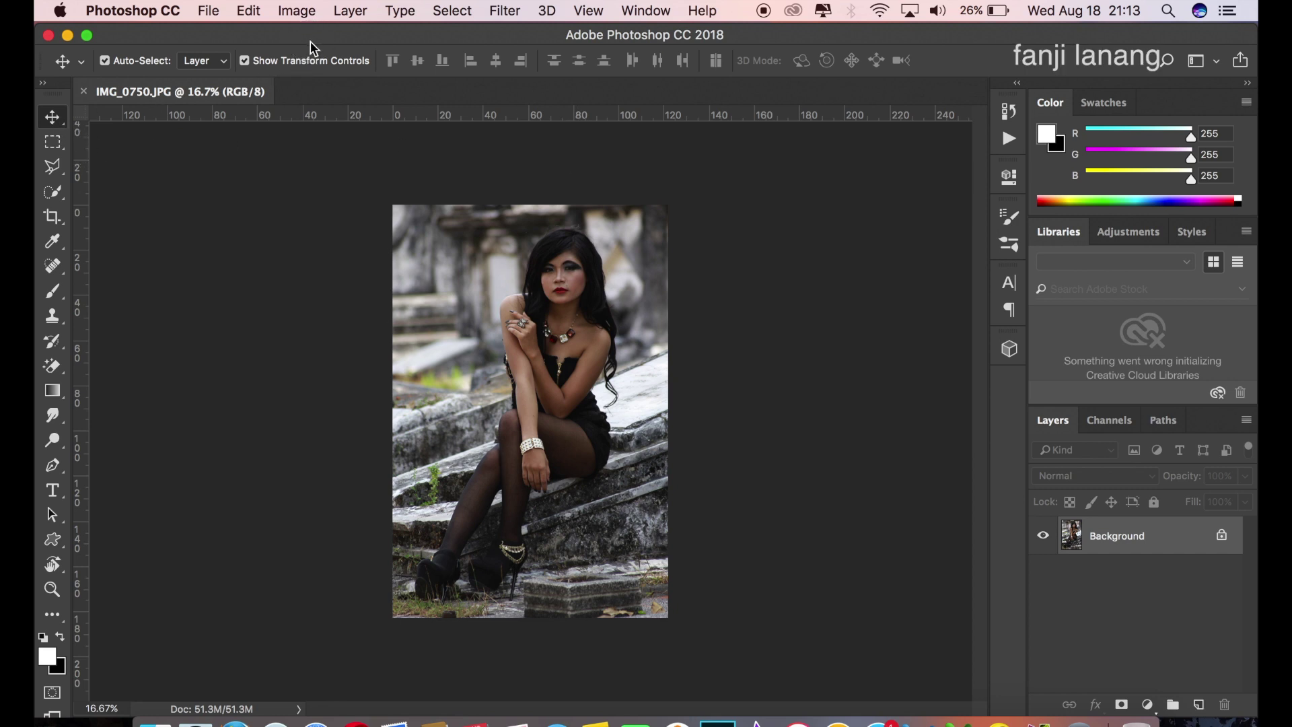
Step: Duplicate the Background layer and launch the Camera Raw Filter on the copy
{"action": "left_click_drag", "start_coordinate": [1117, 536], "coordinate": [1195, 700]}
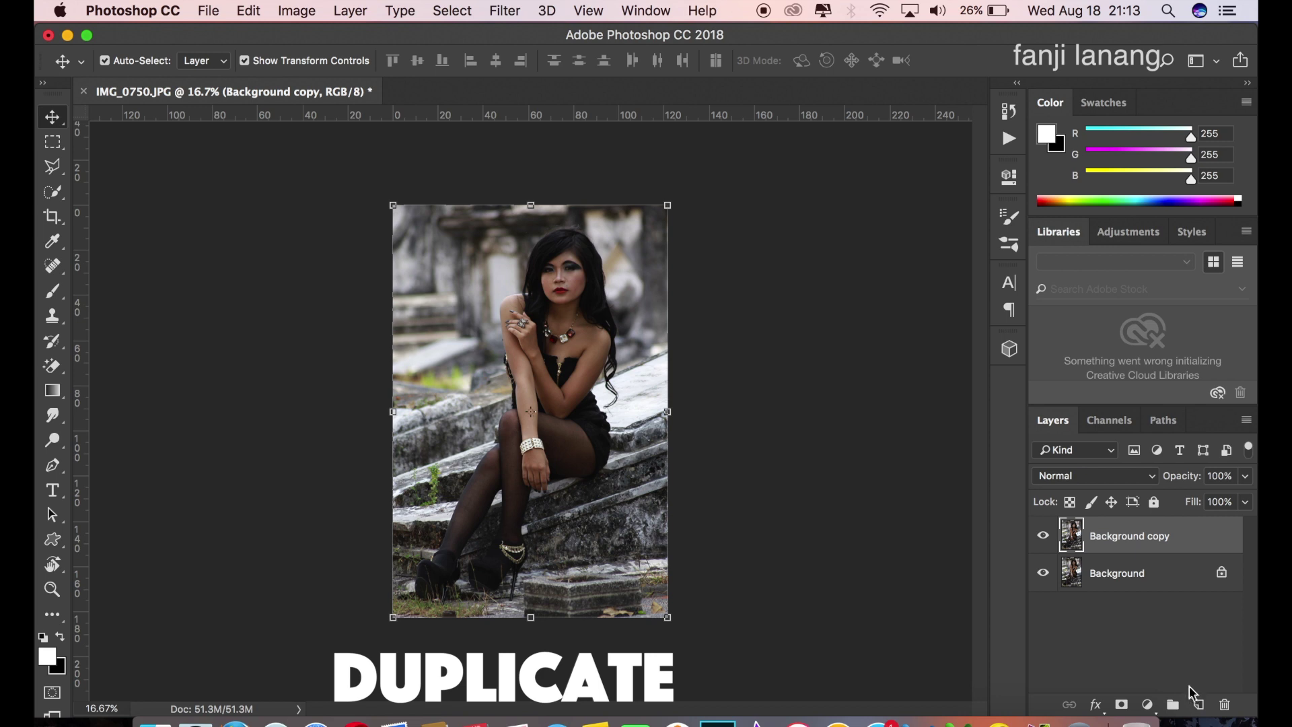
{"action": "left_click", "coordinate": [504, 10]}
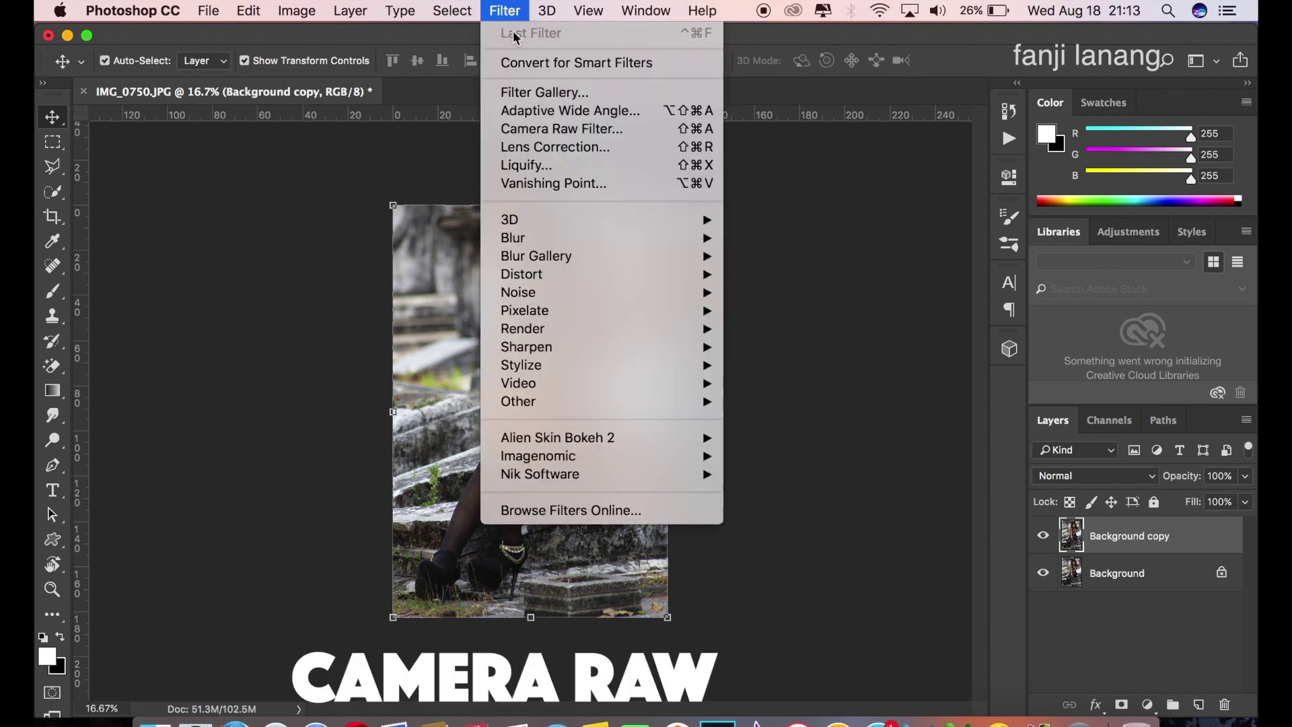
{"action": "left_click", "coordinate": [544, 125]}
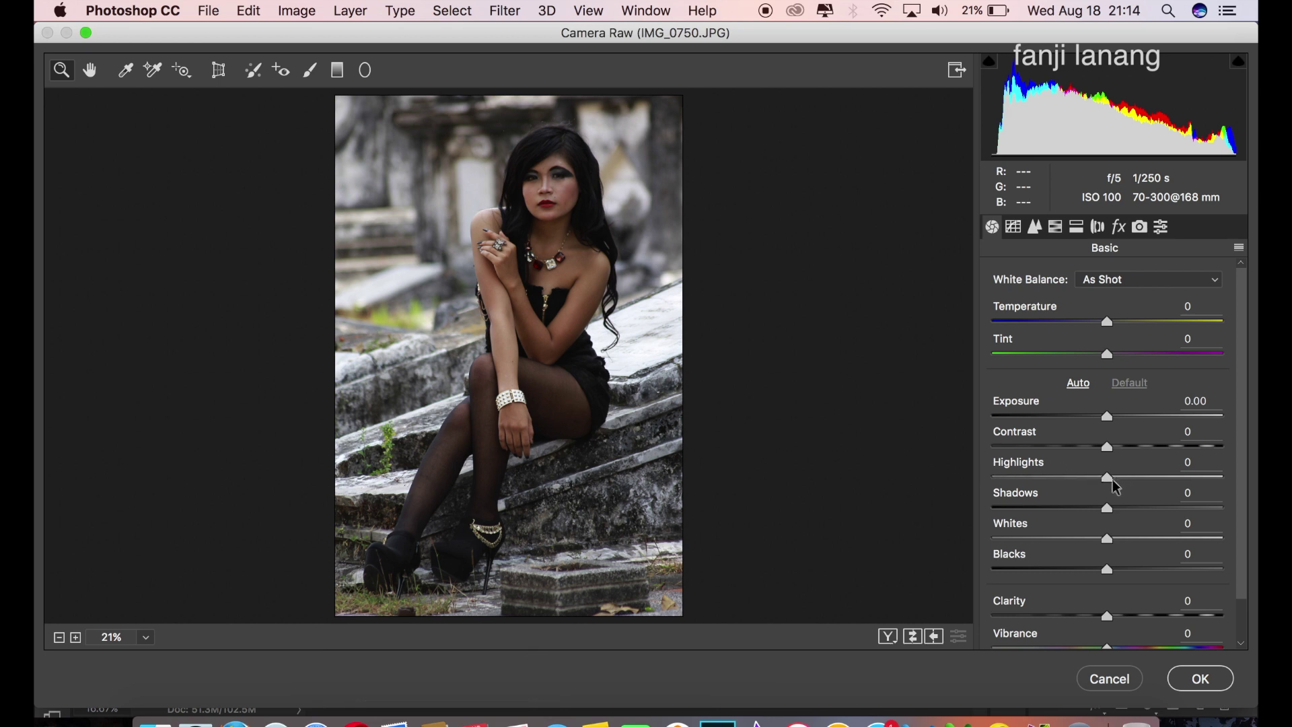
Step: Set Basic sliders: Contrast -15, Highlights -100, Shadows +100, Blacks -35, Clarity +5, Vibrance -10
{"action": "left_click_drag", "start_coordinate": [1095, 449], "coordinate": [966, 476]}
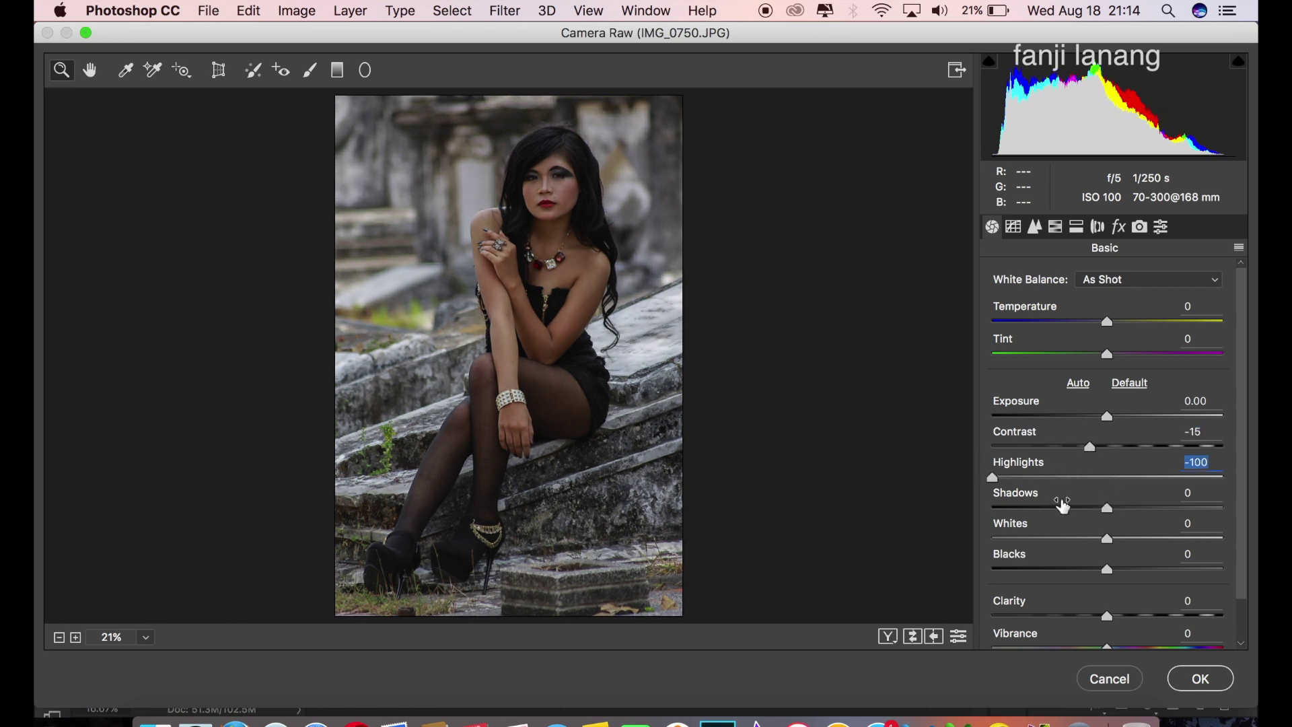
{"action": "left_click_drag", "start_coordinate": [1106, 508], "coordinate": [1255, 516]}
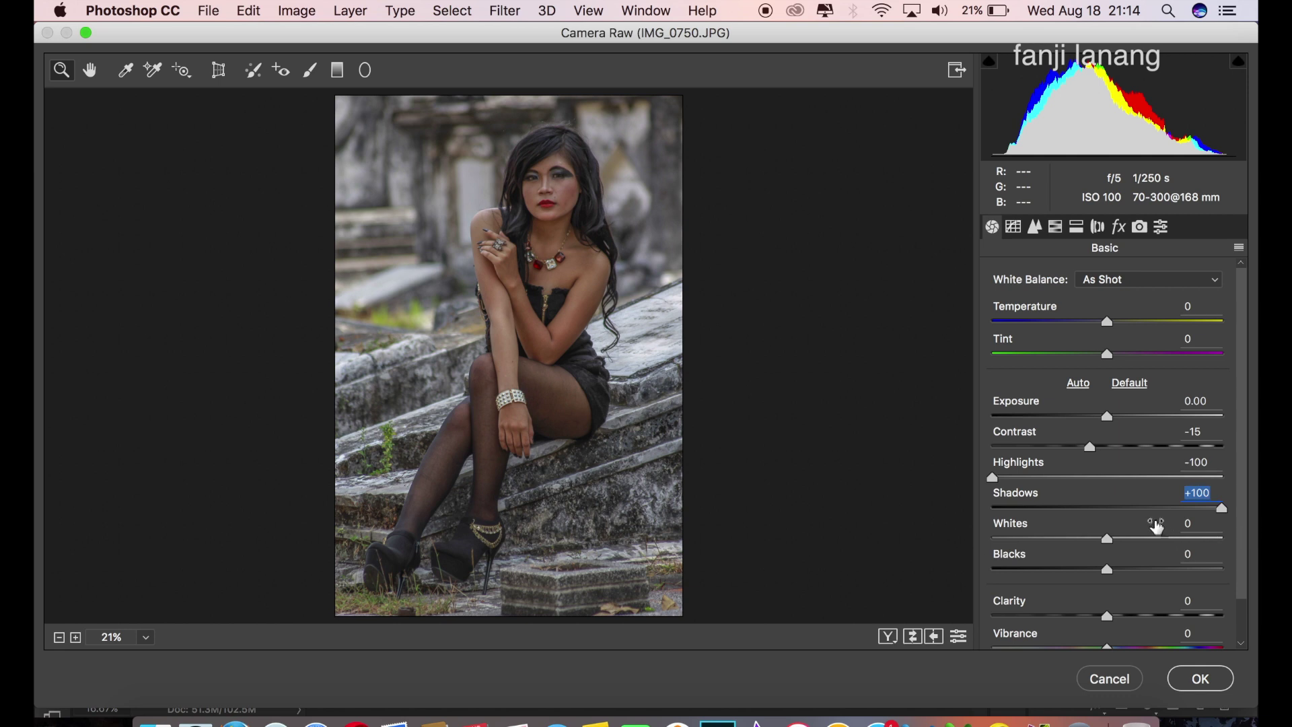
{"action": "left_click_drag", "start_coordinate": [1087, 572], "coordinate": [1075, 577]}
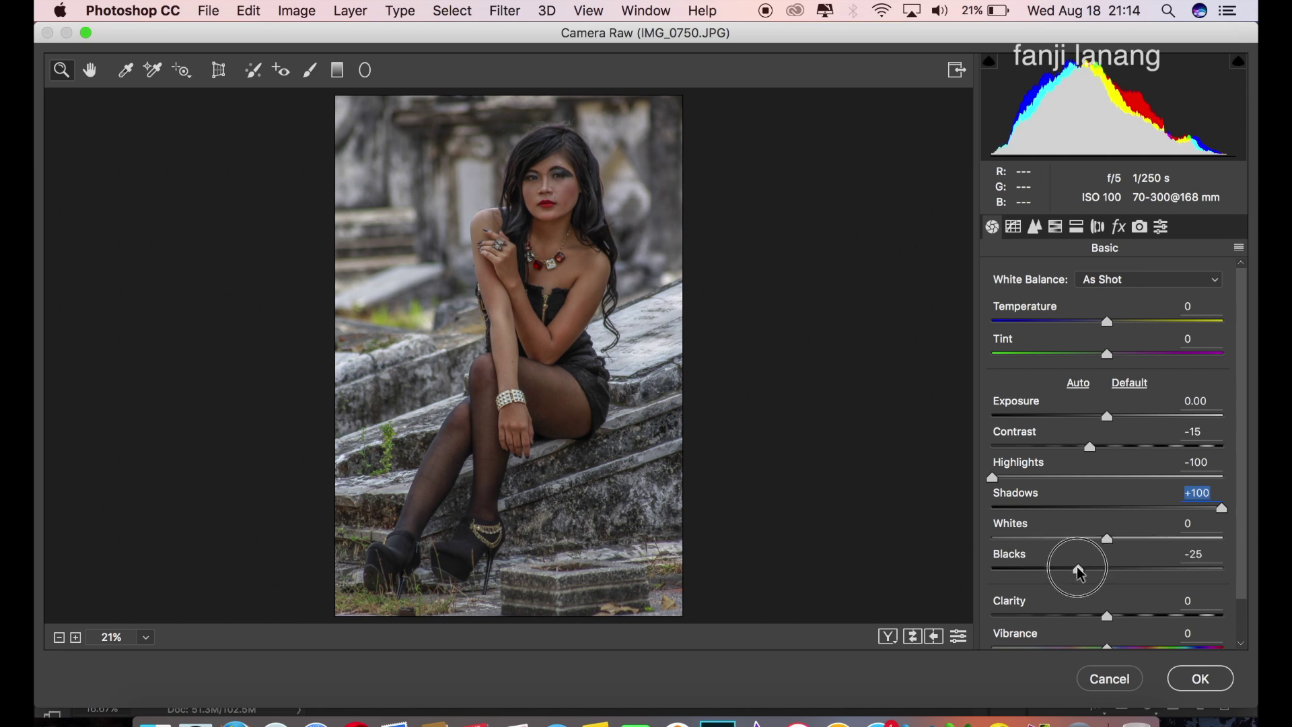
{"action": "left_click_drag", "start_coordinate": [1075, 579], "coordinate": [1070, 589]}
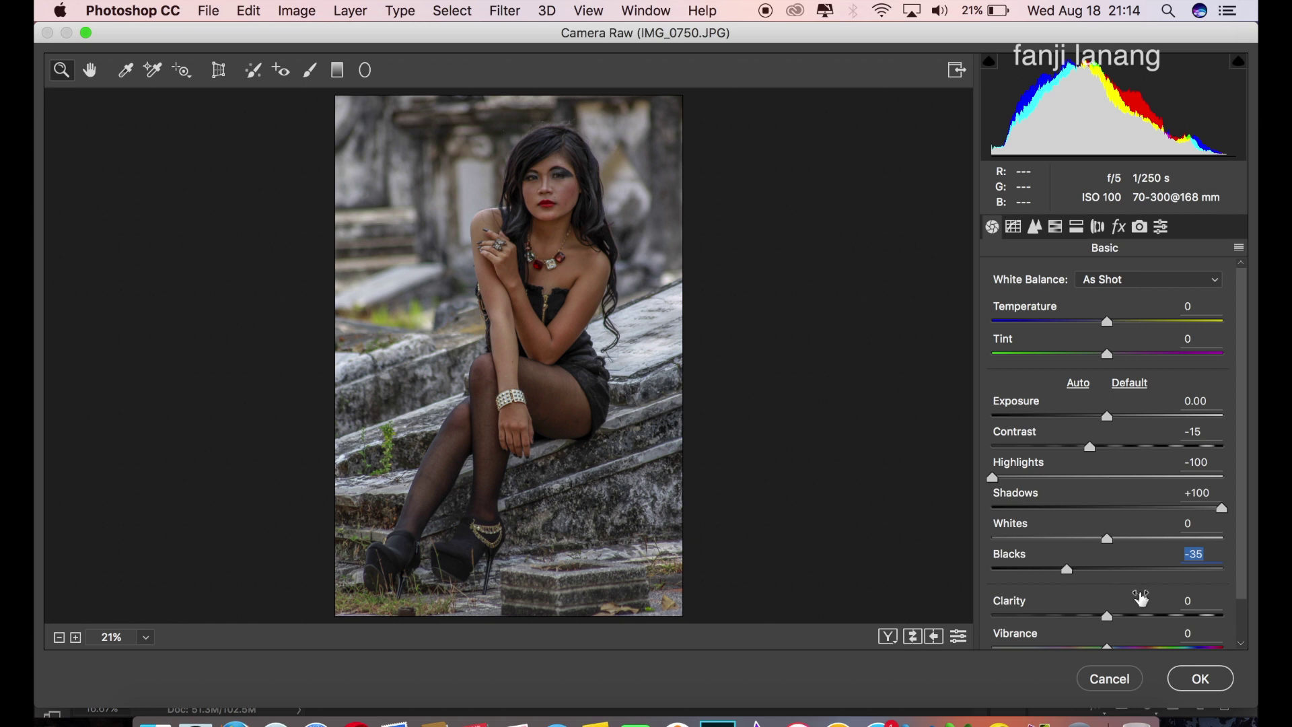
{"action": "left_click_drag", "start_coordinate": [1241, 572], "coordinate": [1230, 636]}
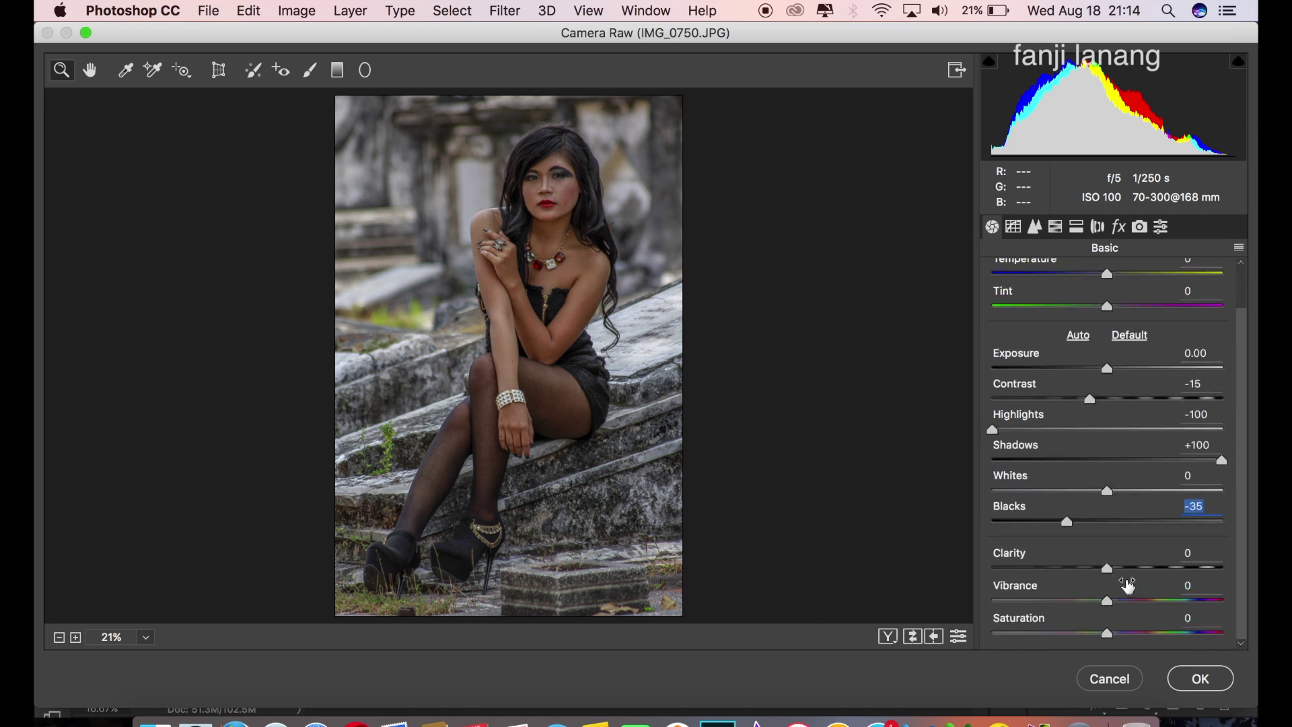
{"action": "left_click_drag", "start_coordinate": [1114, 572], "coordinate": [1099, 608]}
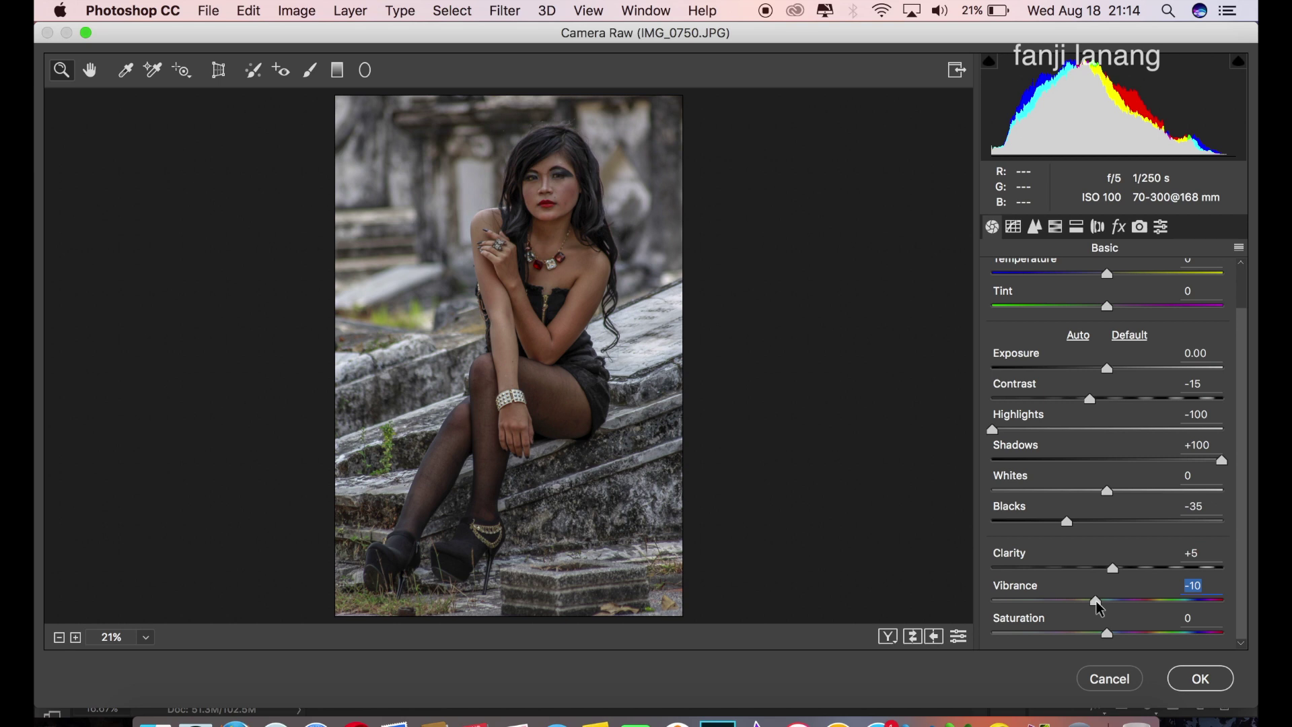
Step: On the Green channel point curve, move the black point to input 6 and white point to 245
{"action": "left_click", "coordinate": [1015, 228]}
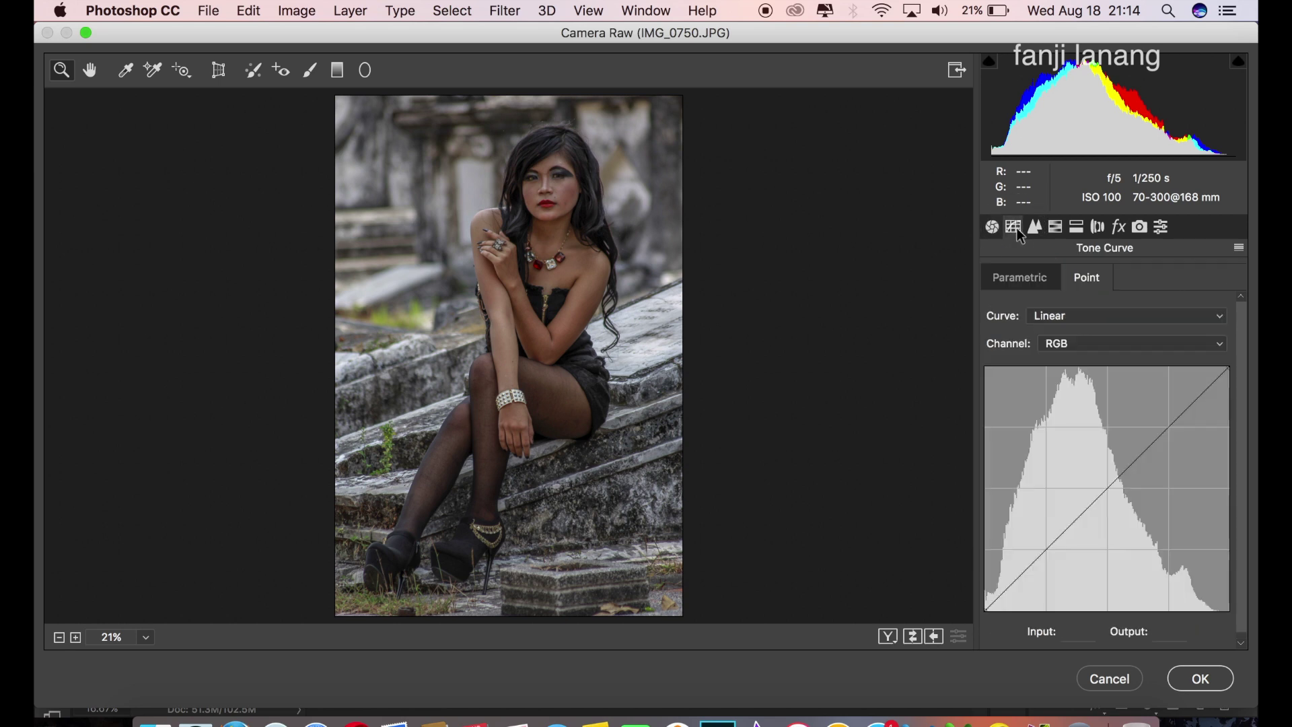
{"action": "left_click", "coordinate": [1092, 340]}
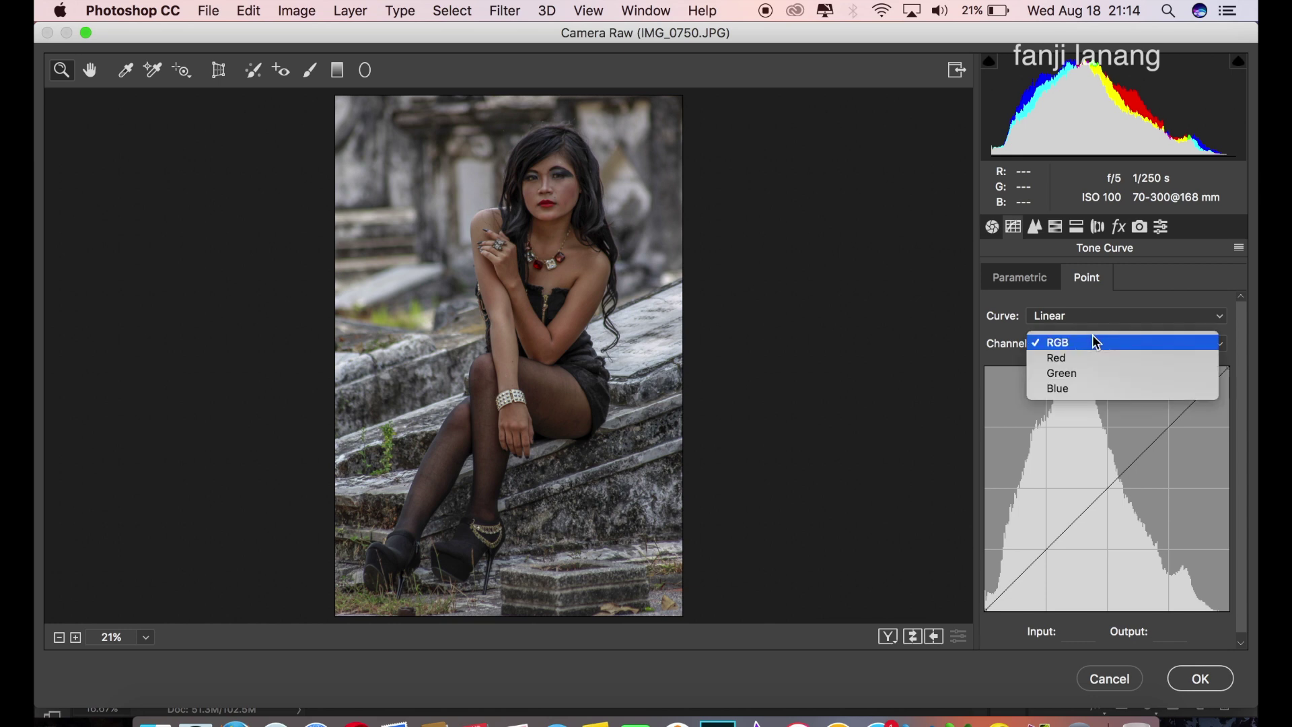
{"action": "left_click", "coordinate": [1087, 371]}
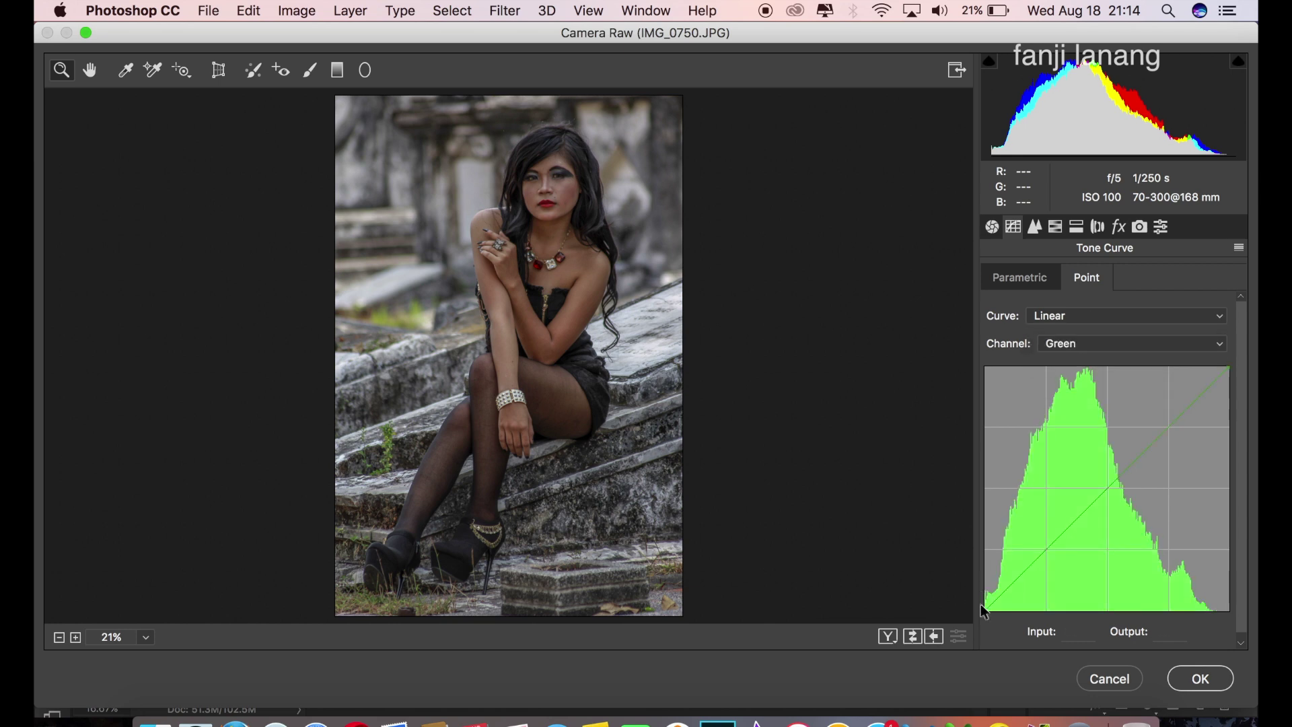
{"action": "left_click_drag", "start_coordinate": [983, 610], "coordinate": [990, 610]}
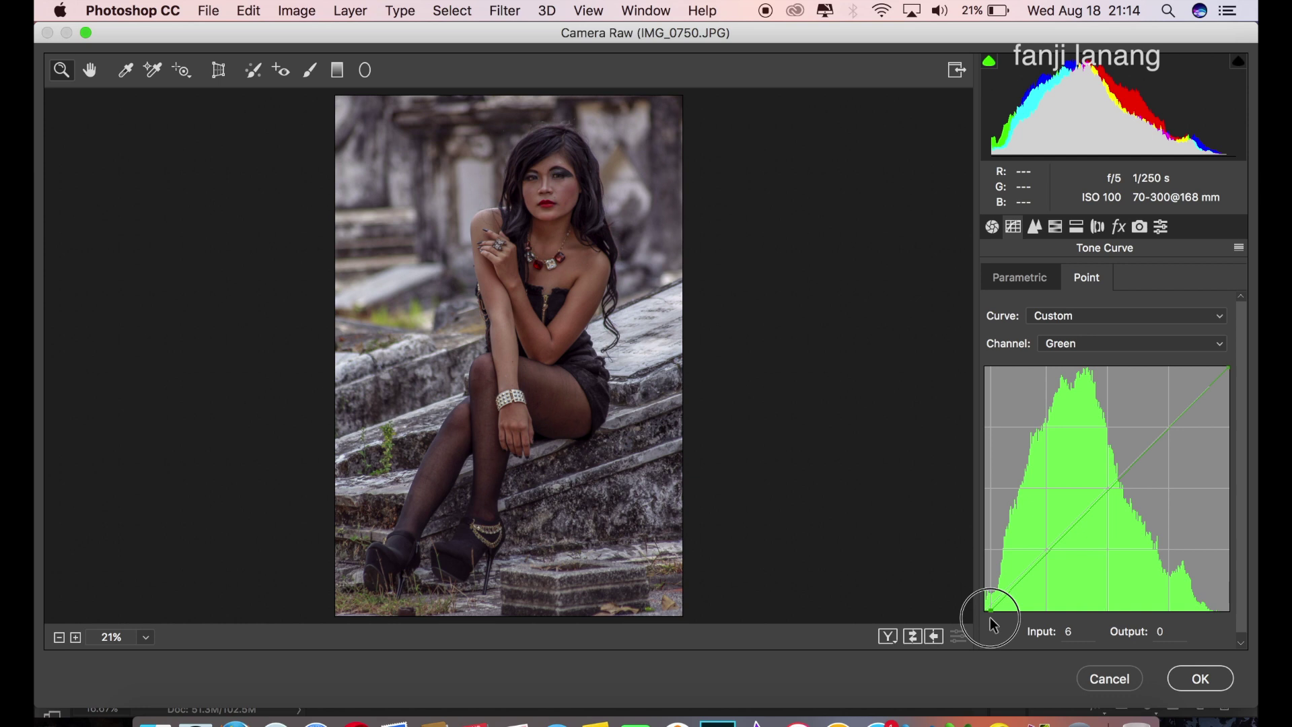
{"action": "left_click_drag", "start_coordinate": [989, 618], "coordinate": [990, 613]}
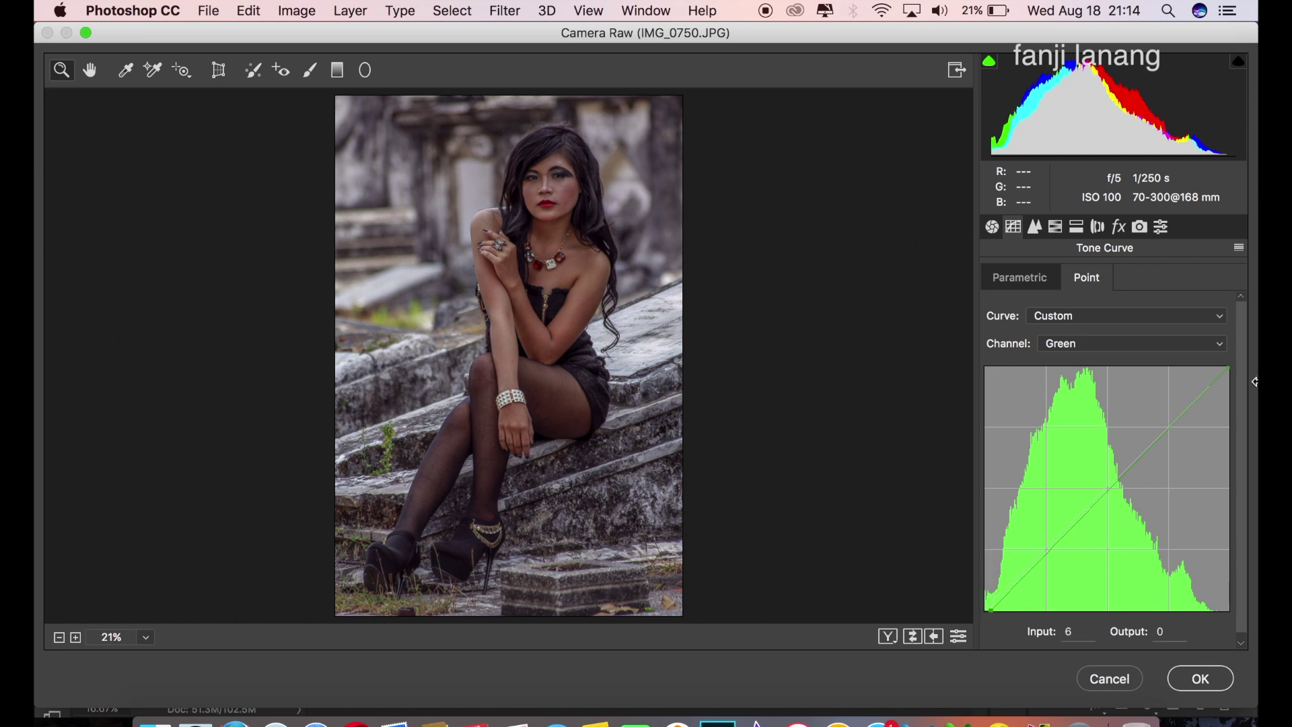
{"action": "left_click_drag", "start_coordinate": [1230, 369], "coordinate": [1222, 366]}
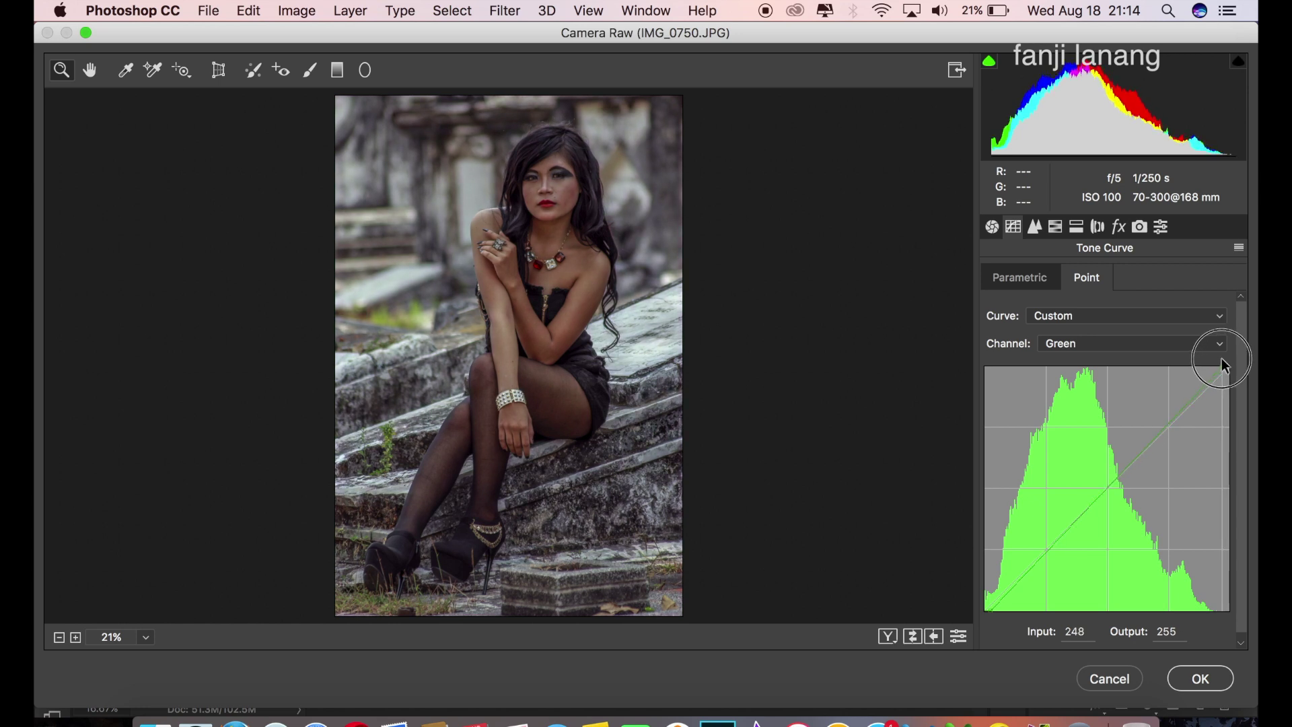
{"action": "left_click_drag", "start_coordinate": [1221, 359], "coordinate": [1218, 359]}
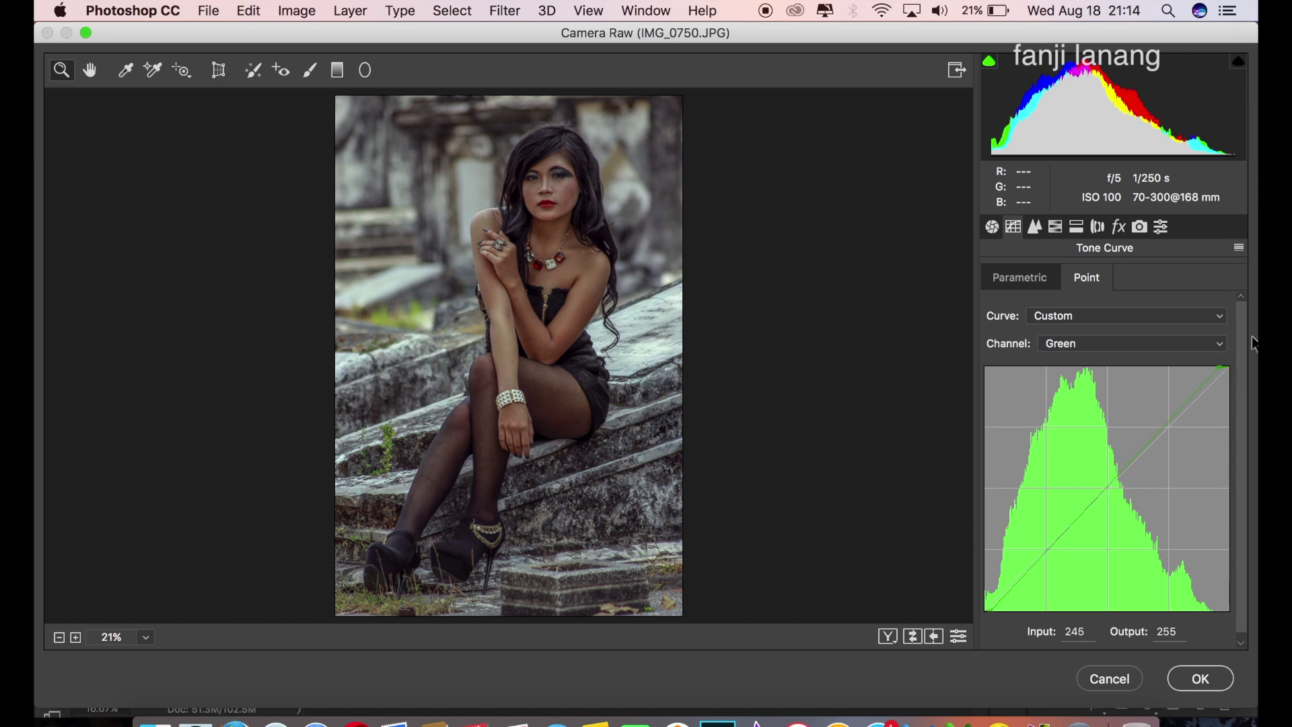
{"action": "left_click", "coordinate": [1035, 227]}
Step: Set HSL Oranges hue +8 and saturation +13, and Yellows and Greens saturation -100
{"action": "left_click", "coordinate": [1055, 228]}
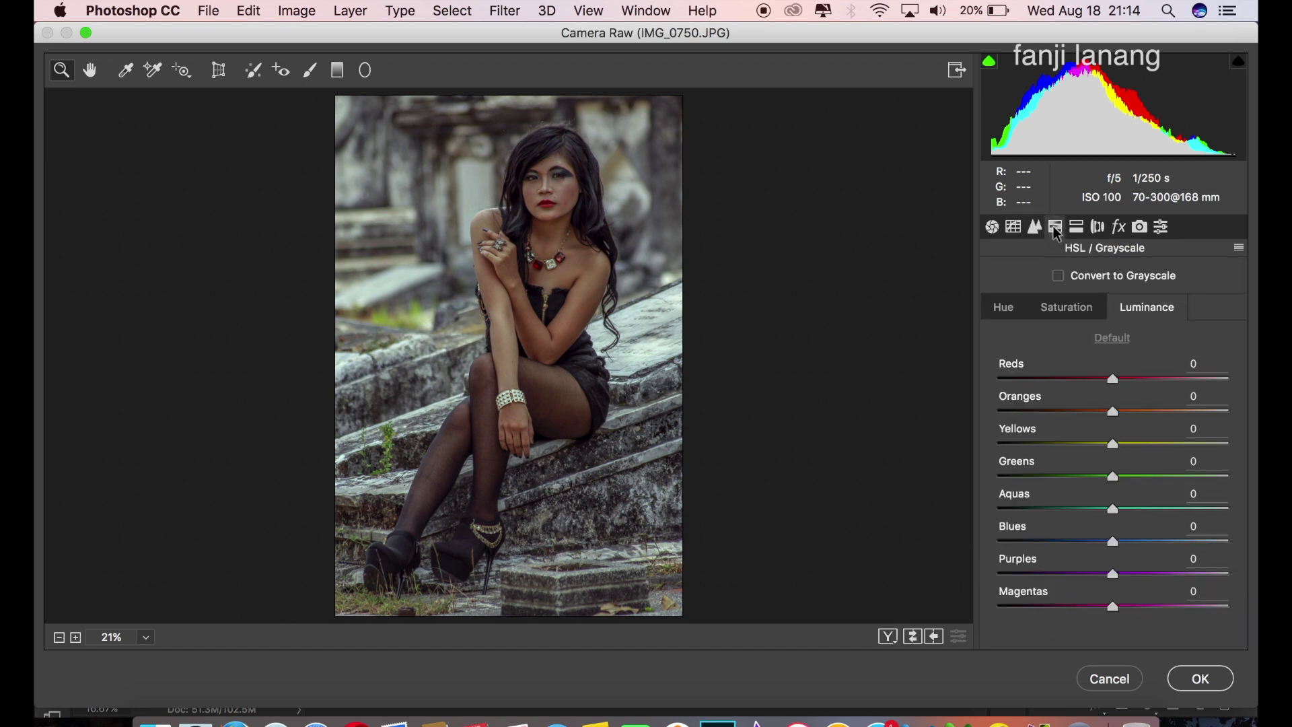
{"action": "left_click", "coordinate": [1004, 308]}
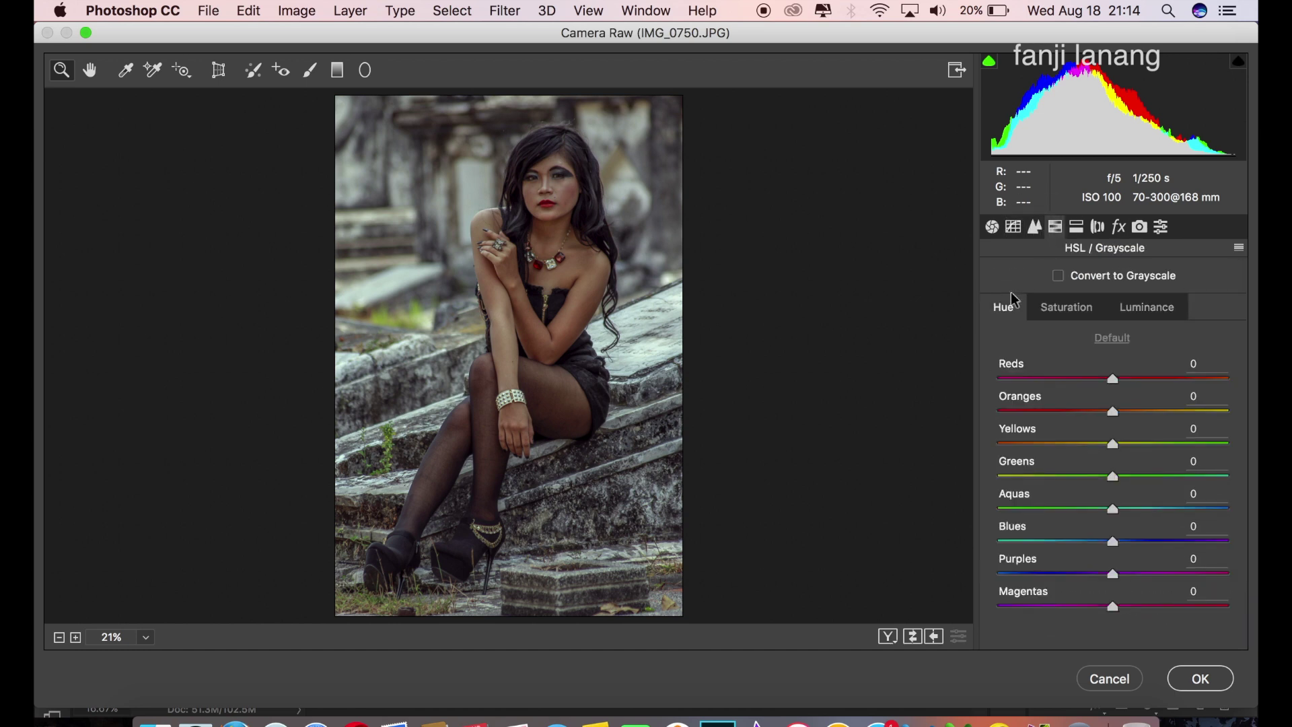
{"action": "left_click_drag", "start_coordinate": [1114, 409], "coordinate": [1126, 430]}
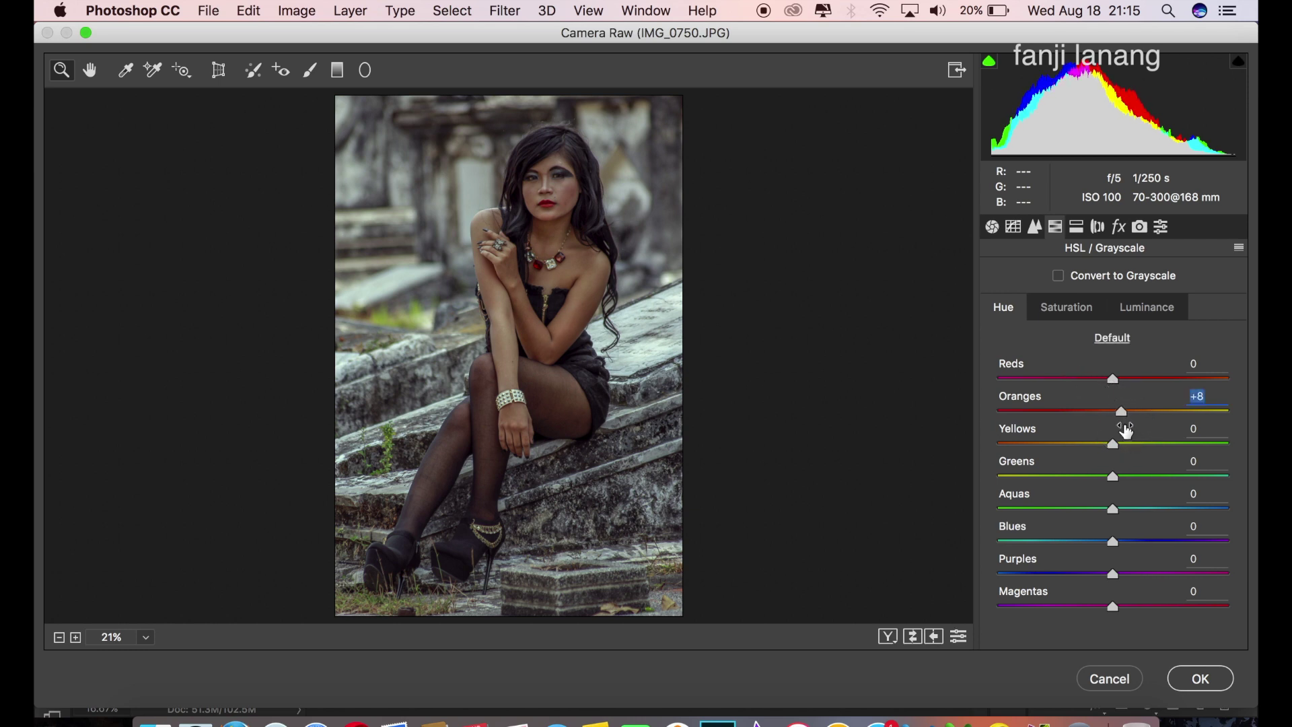
{"action": "left_click", "coordinate": [1073, 310]}
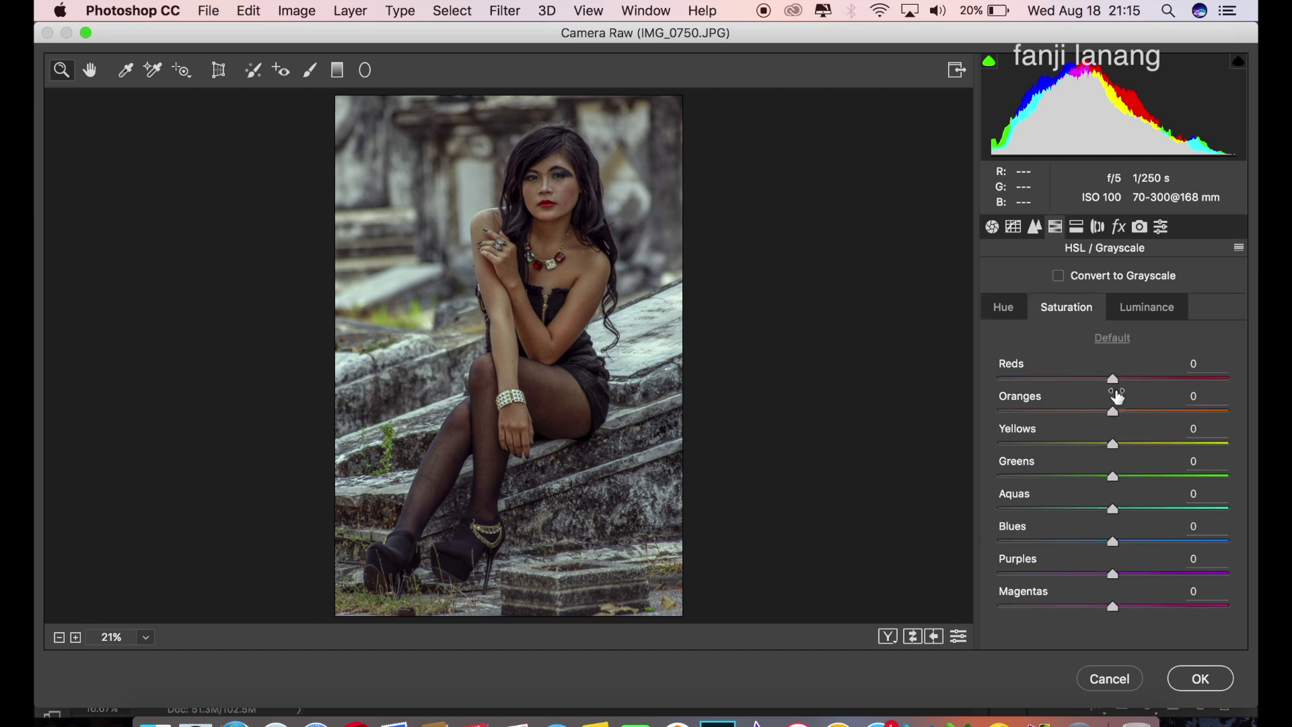
{"action": "left_click_drag", "start_coordinate": [1125, 410], "coordinate": [1128, 411]}
{"action": "mouse_move", "coordinate": [1112, 445]}
{"action": "left_mouse_down"}
{"action": "mouse_move", "coordinate": [966, 447]}
{"action": "mouse_move", "coordinate": [977, 485]}
{"action": "left_mouse_up"}
{"action": "left_click", "coordinate": [1006, 478]}
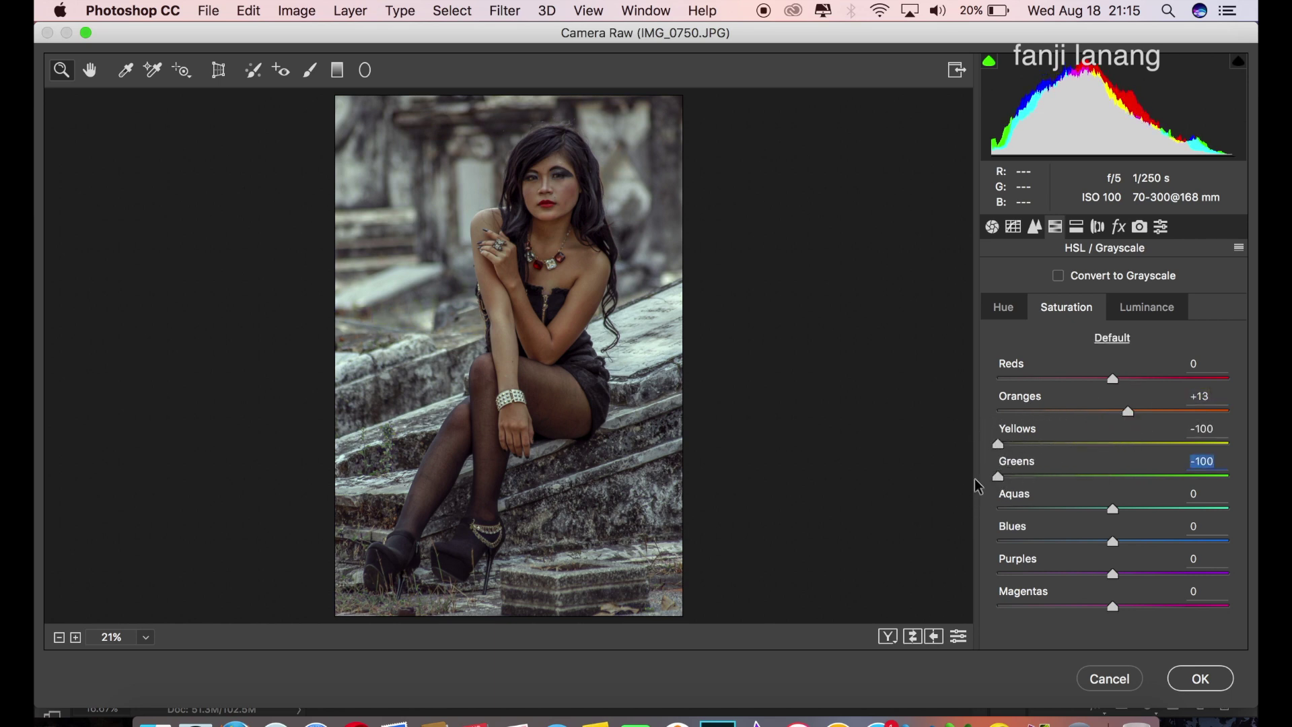
{"action": "left_click", "coordinate": [1160, 309]}
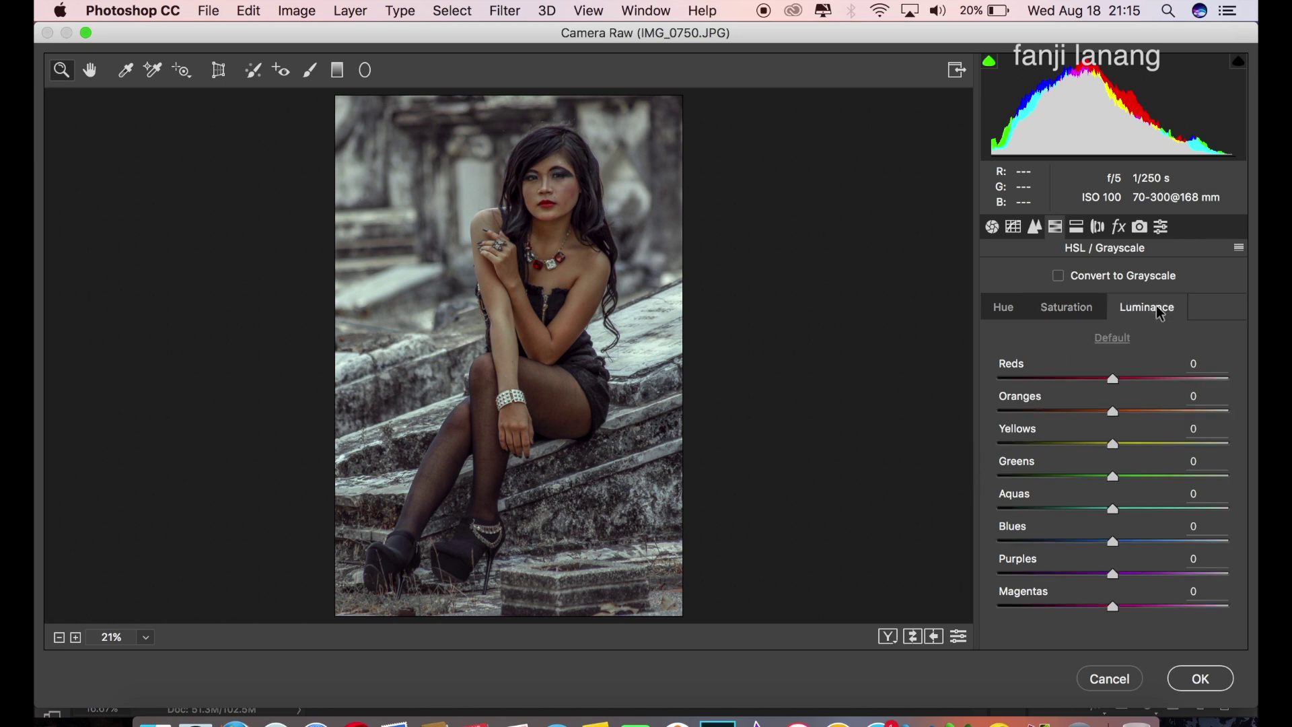
Step: Split-tone highlights to hue 111, saturation 15 and shadows to hue 200, saturation 10
{"action": "left_click", "coordinate": [1079, 225]}
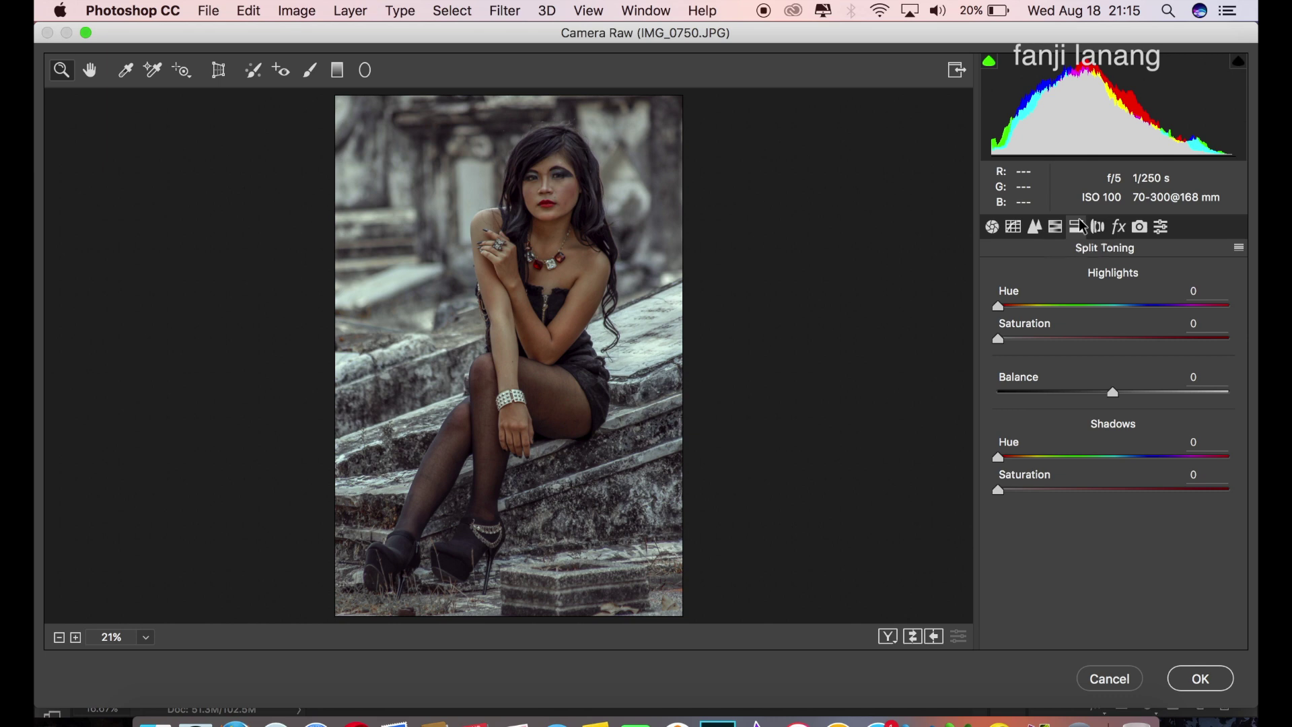
{"action": "mouse_move", "coordinate": [1058, 306]}
{"action": "left_mouse_down"}
{"action": "mouse_move", "coordinate": [1072, 329]}
{"action": "mouse_move", "coordinate": [1033, 353]}
{"action": "left_mouse_up"}
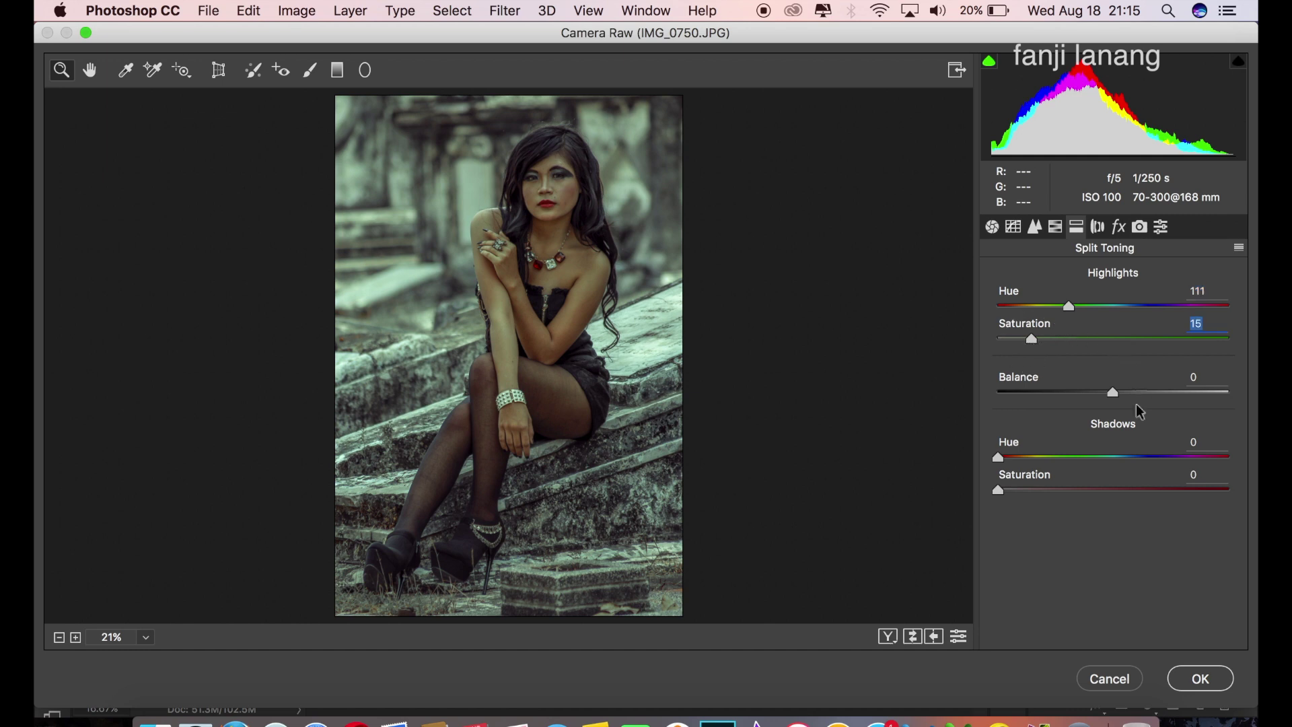
{"action": "left_click_drag", "start_coordinate": [1131, 456], "coordinate": [1125, 463]}
{"action": "left_click_drag", "start_coordinate": [1001, 489], "coordinate": [1023, 495]}
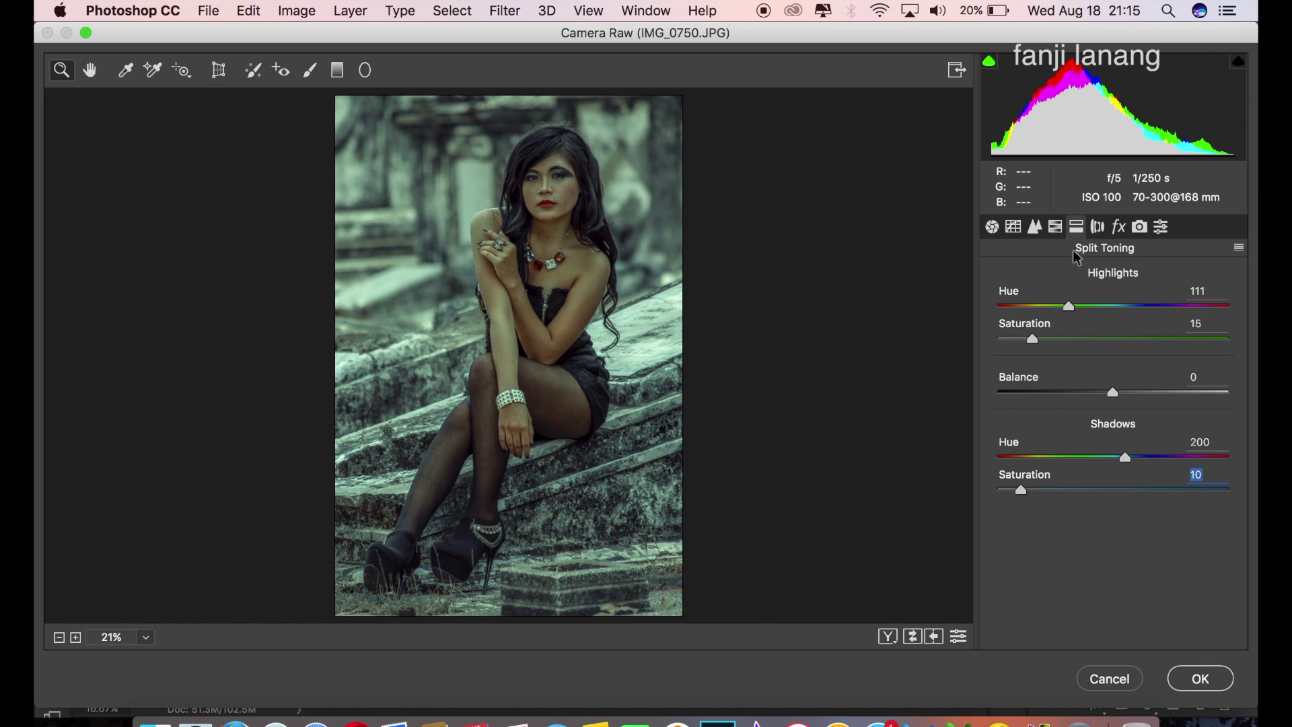
Step: Set Lens Corrections vignetting amount to -72, then bring up Camera Calibration
{"action": "left_click", "coordinate": [1099, 230]}
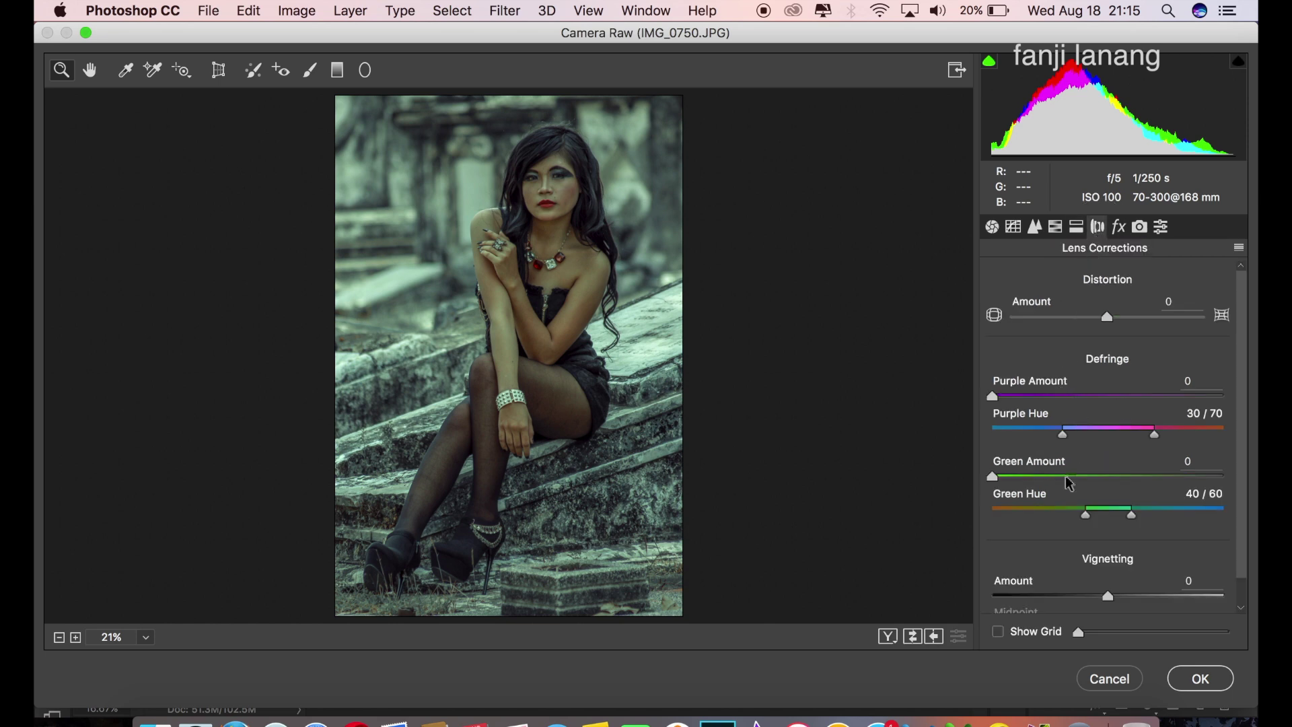
{"action": "scroll", "coordinate": [1211, 538], "scroll_direction": "down", "scroll_amount": 1}
{"action": "left_click_drag", "start_coordinate": [1108, 567], "coordinate": [1028, 567]}
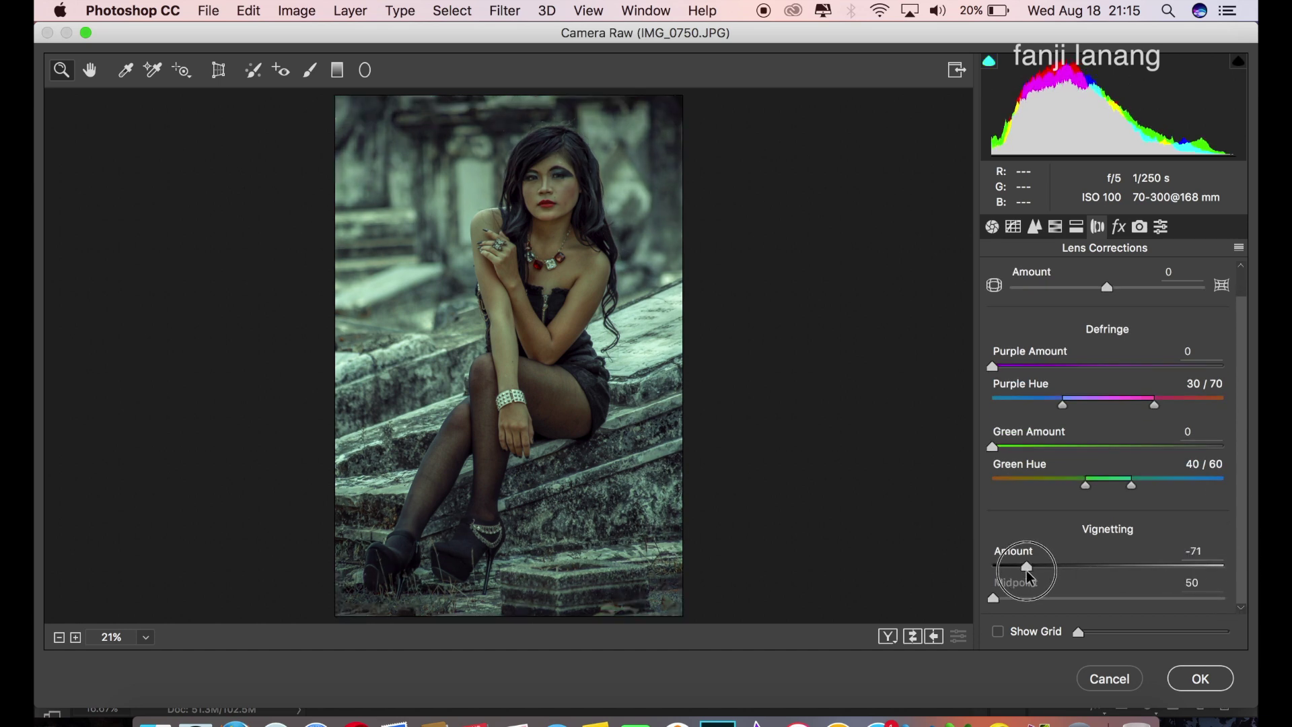
{"action": "left_click_drag", "start_coordinate": [1028, 572], "coordinate": [1027, 572]}
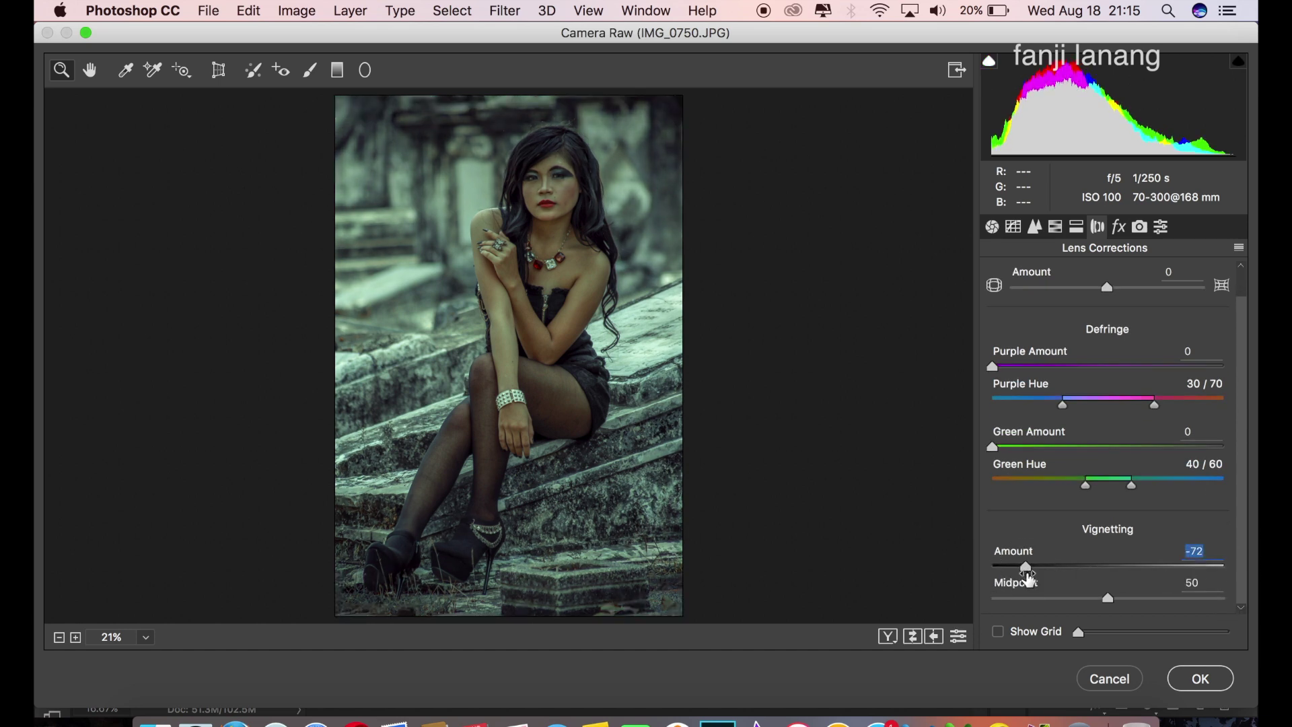
{"action": "left_click", "coordinate": [1118, 229]}
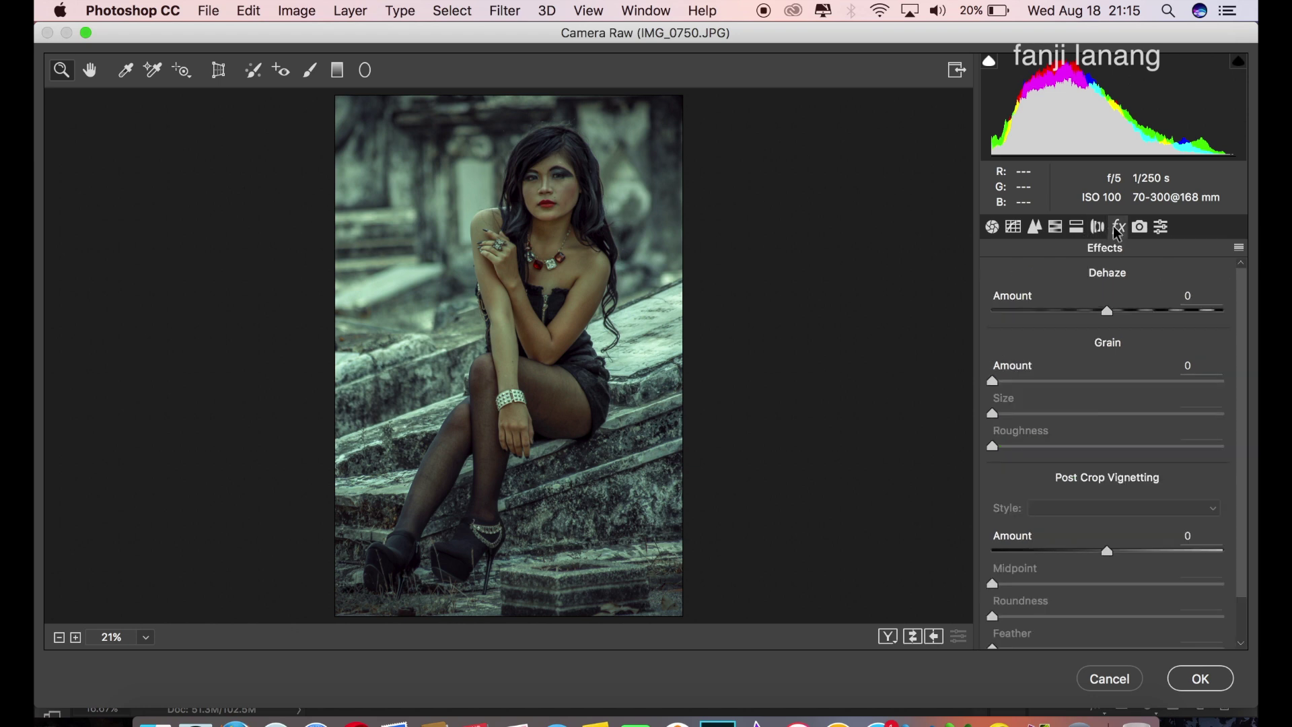
{"action": "left_click", "coordinate": [1141, 229]}
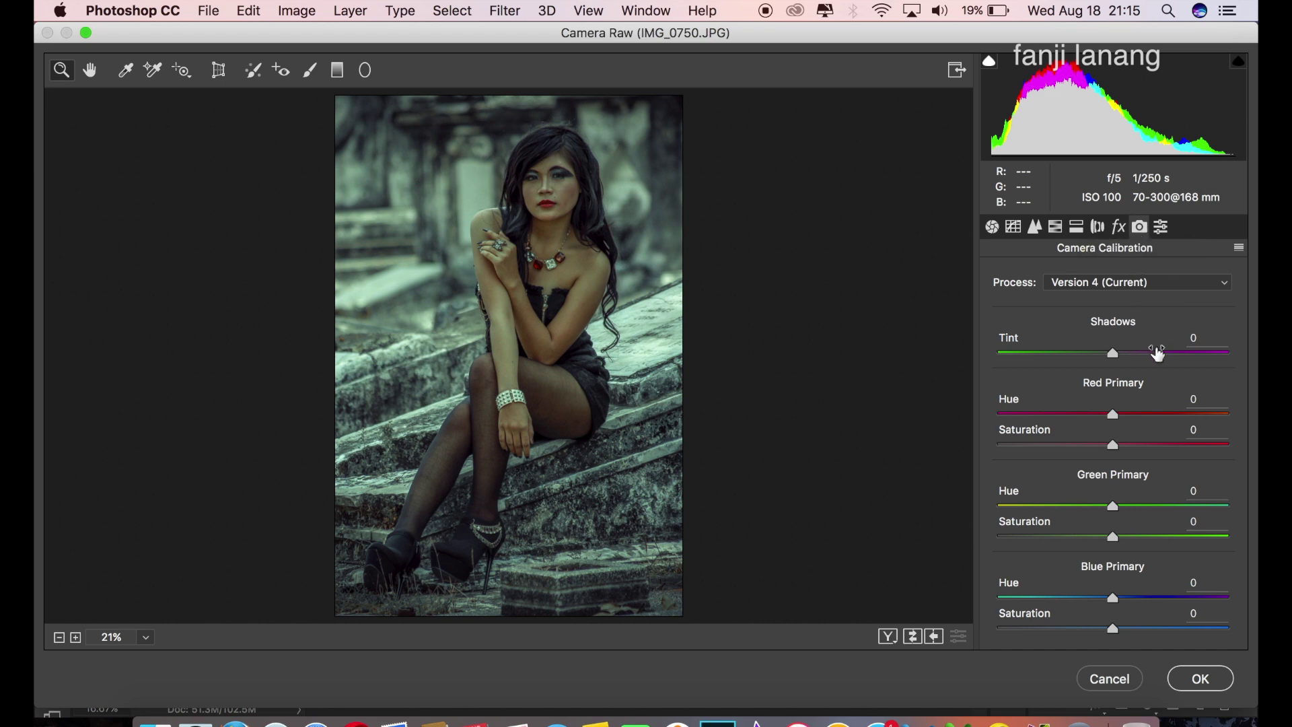
Step: Calibrate Red Primary hue +50, saturation -10, Green hue +50, Blue hue -21, then view Before/After
{"action": "left_click", "coordinate": [1157, 415]}
{"action": "left_click_drag", "start_coordinate": [1166, 417], "coordinate": [1168, 418]}
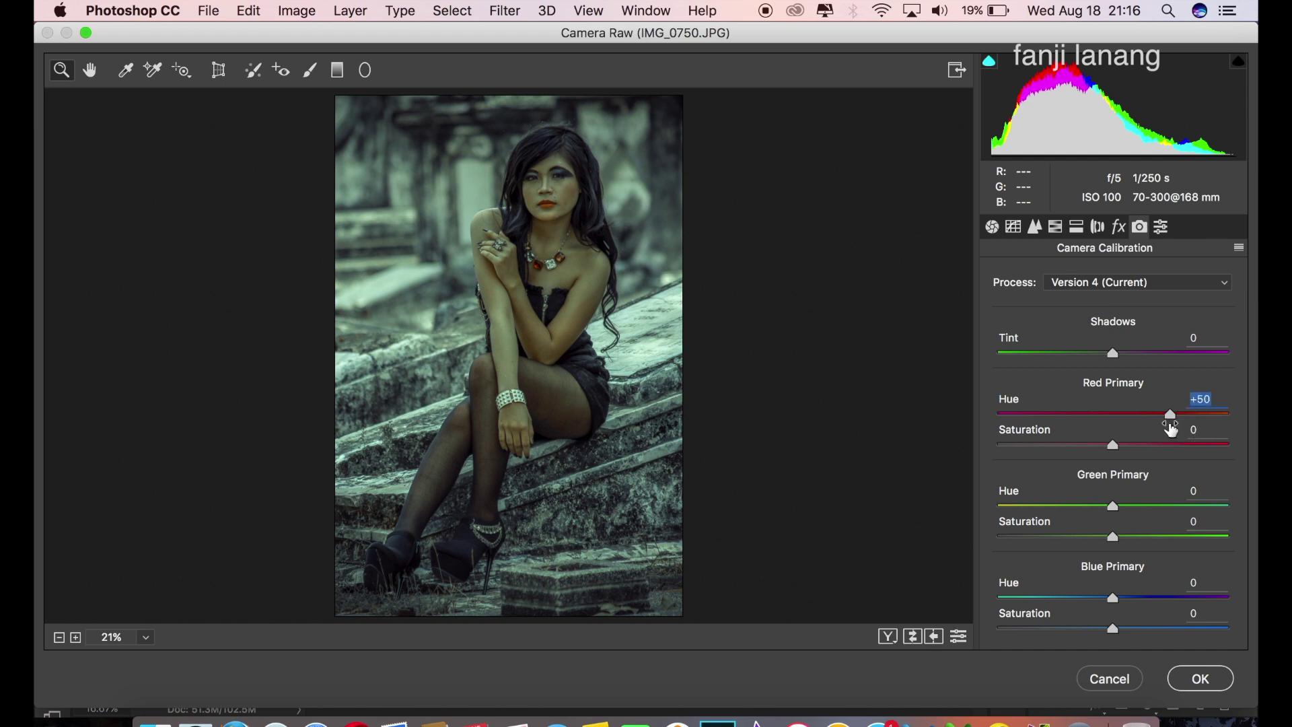
{"action": "left_click", "coordinate": [1100, 446]}
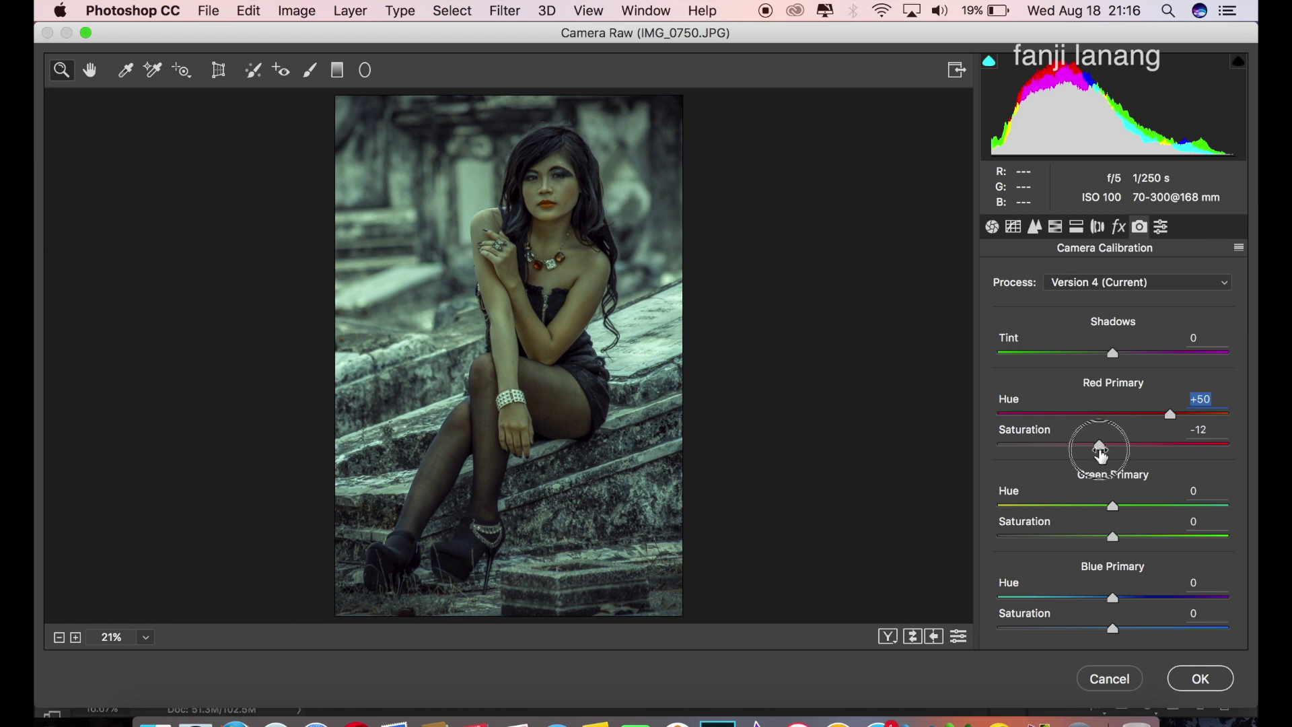
{"action": "left_click_drag", "start_coordinate": [1103, 457], "coordinate": [1104, 462]}
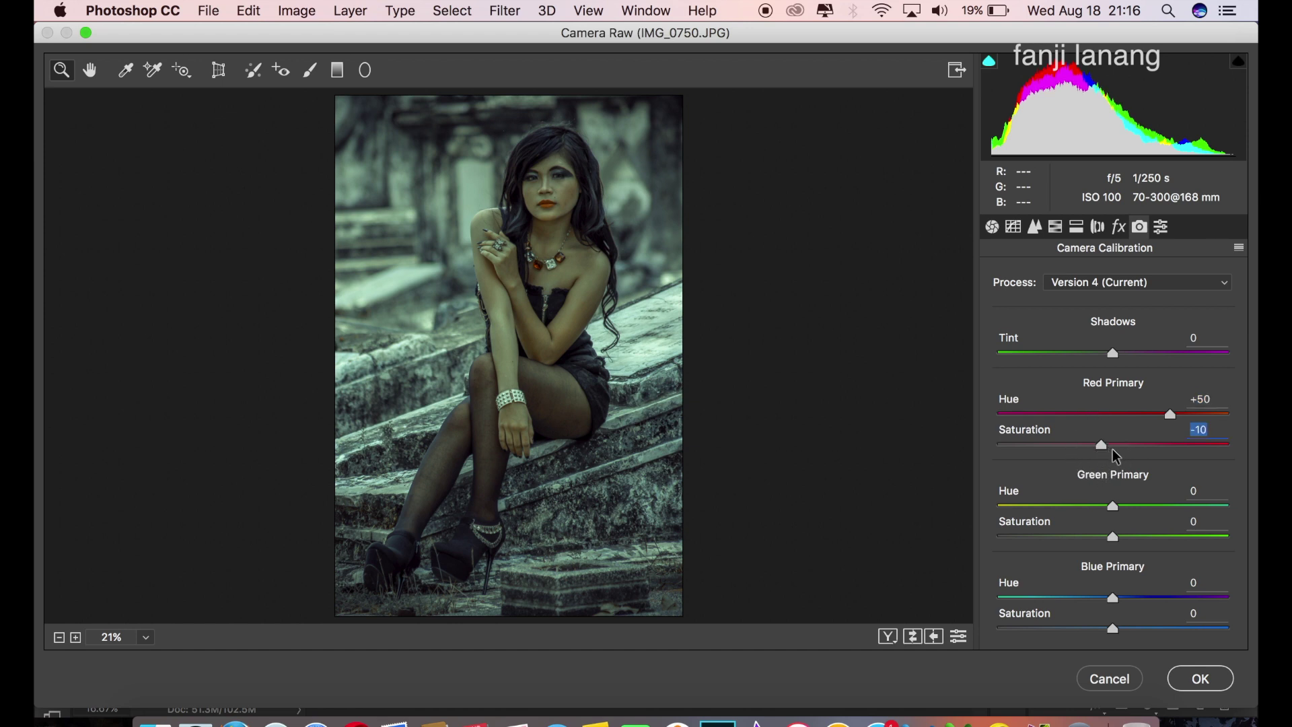
{"action": "left_click", "coordinate": [1165, 506]}
{"action": "left_click_drag", "start_coordinate": [1166, 509], "coordinate": [1171, 521]}
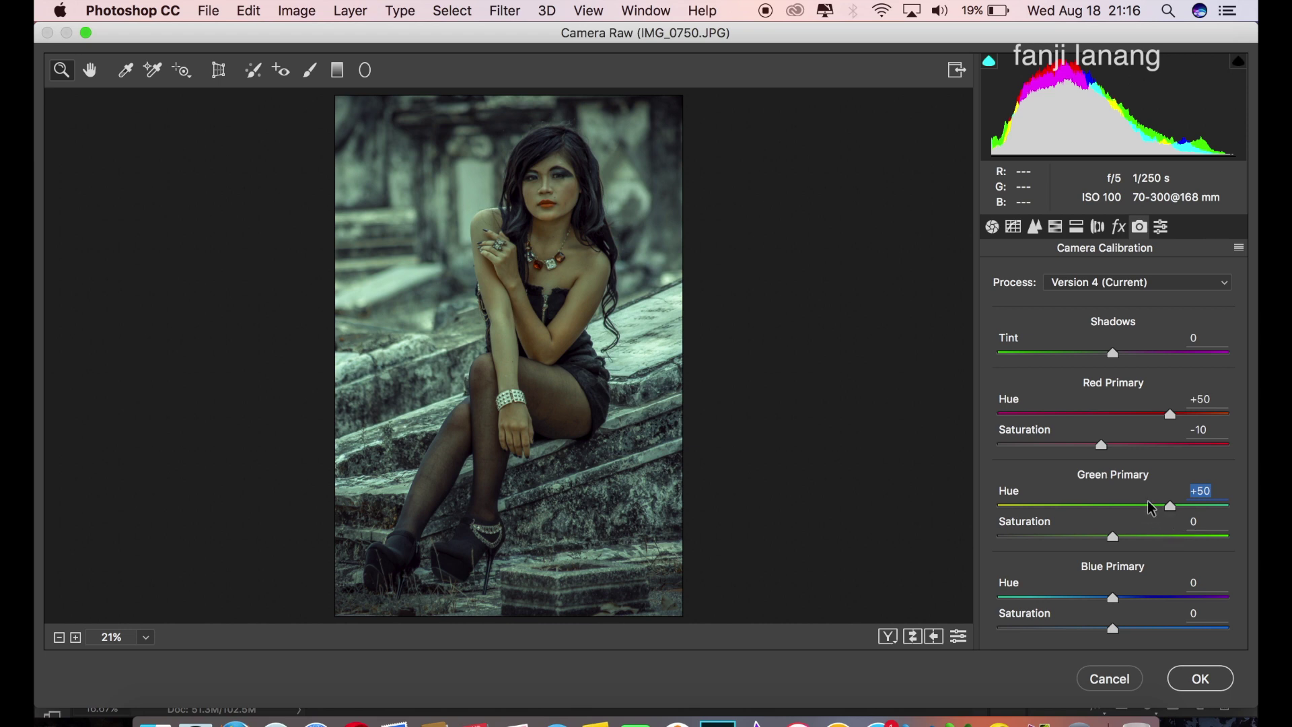
{"action": "left_click", "coordinate": [1088, 599]}
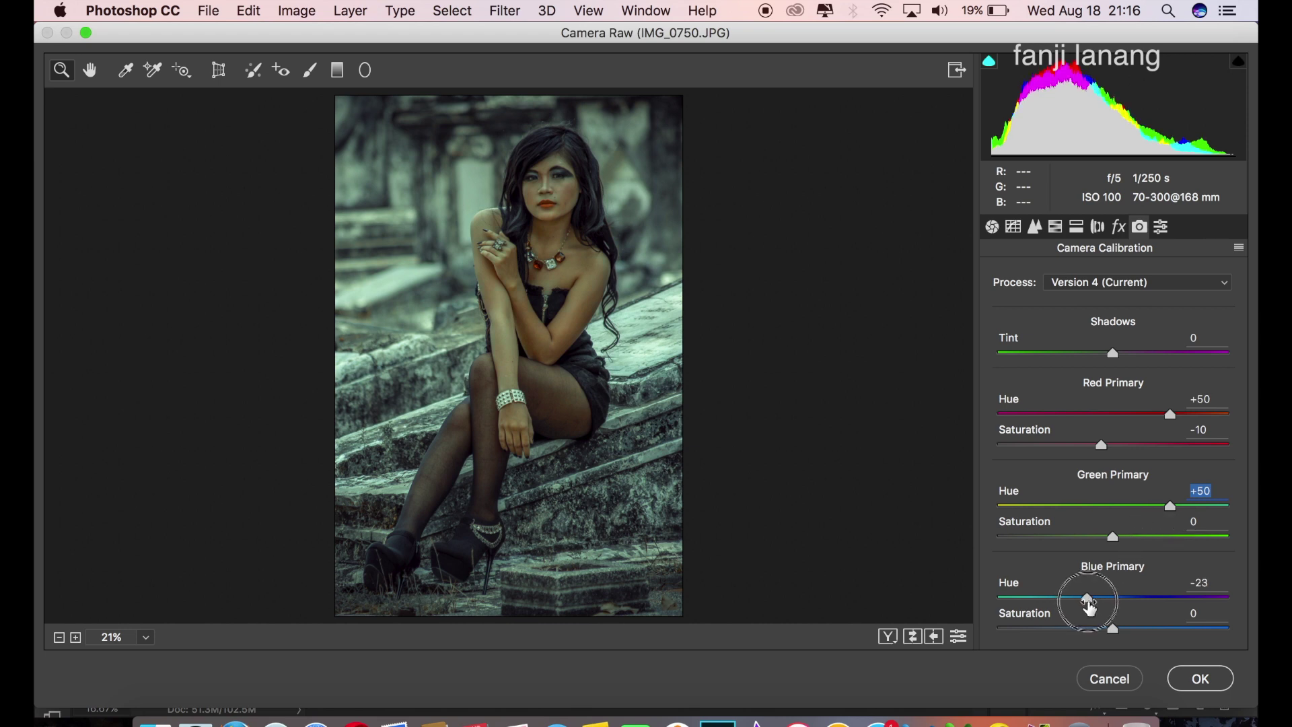
{"action": "left_click_drag", "start_coordinate": [1090, 607], "coordinate": [1089, 610]}
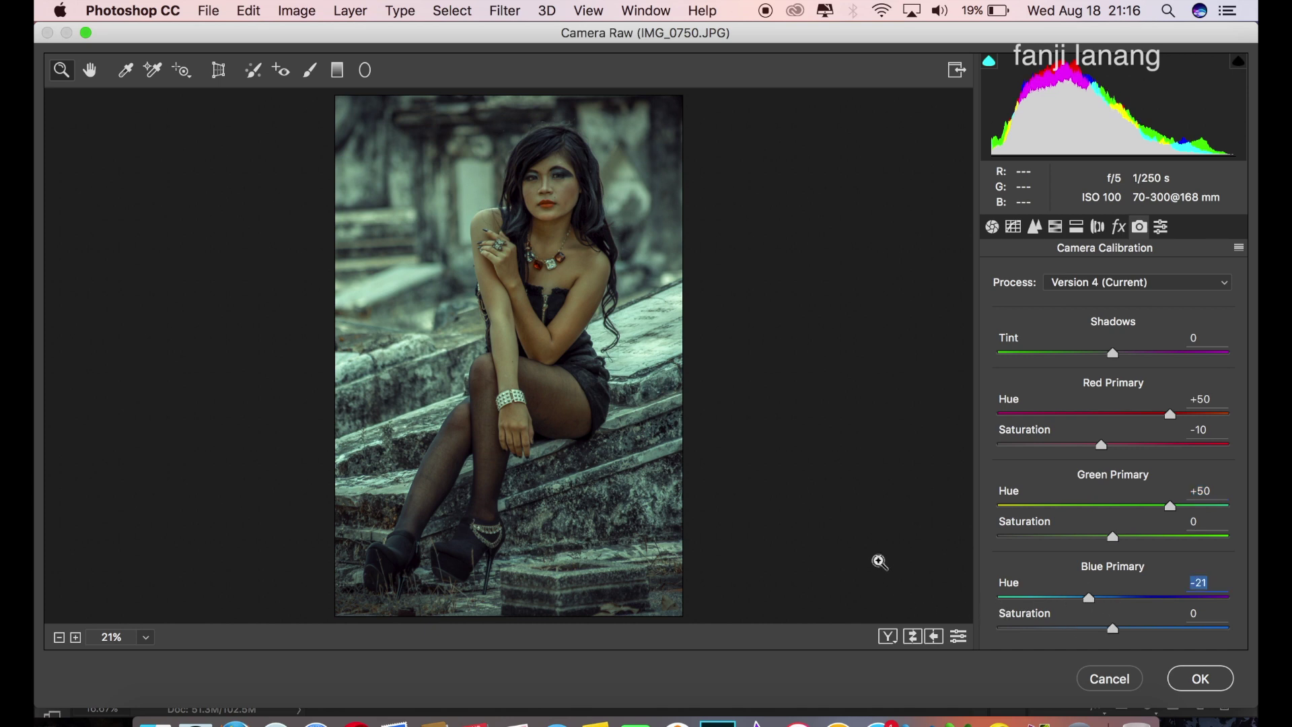
{"action": "left_click", "coordinate": [890, 636]}
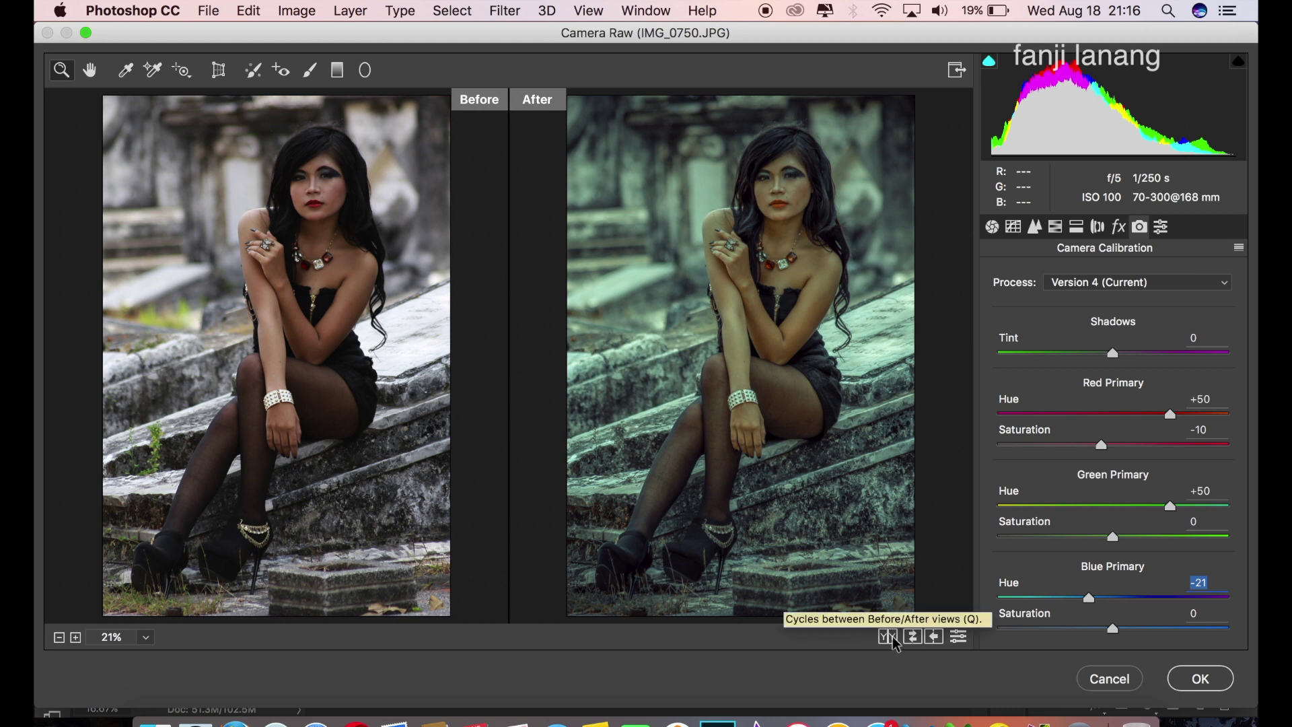
Step: Apply the Camera Raw grade and toggle the Background copy's visibility to compare
{"action": "left_click", "coordinate": [1178, 677]}
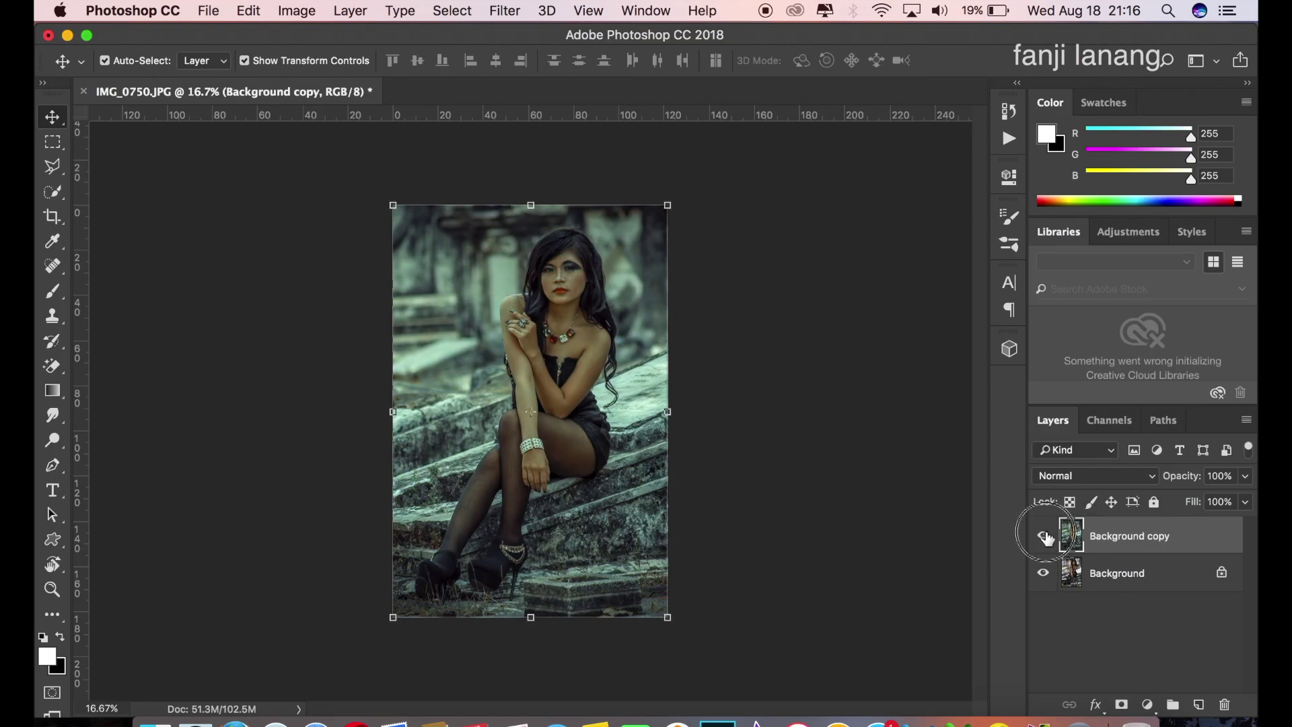
{"action": "left_click", "coordinate": [1044, 536]}
Step: On a new layer, stamp the signature brush preset once near the photo's bottom-right corner
{"action": "left_click", "coordinate": [1198, 704]}
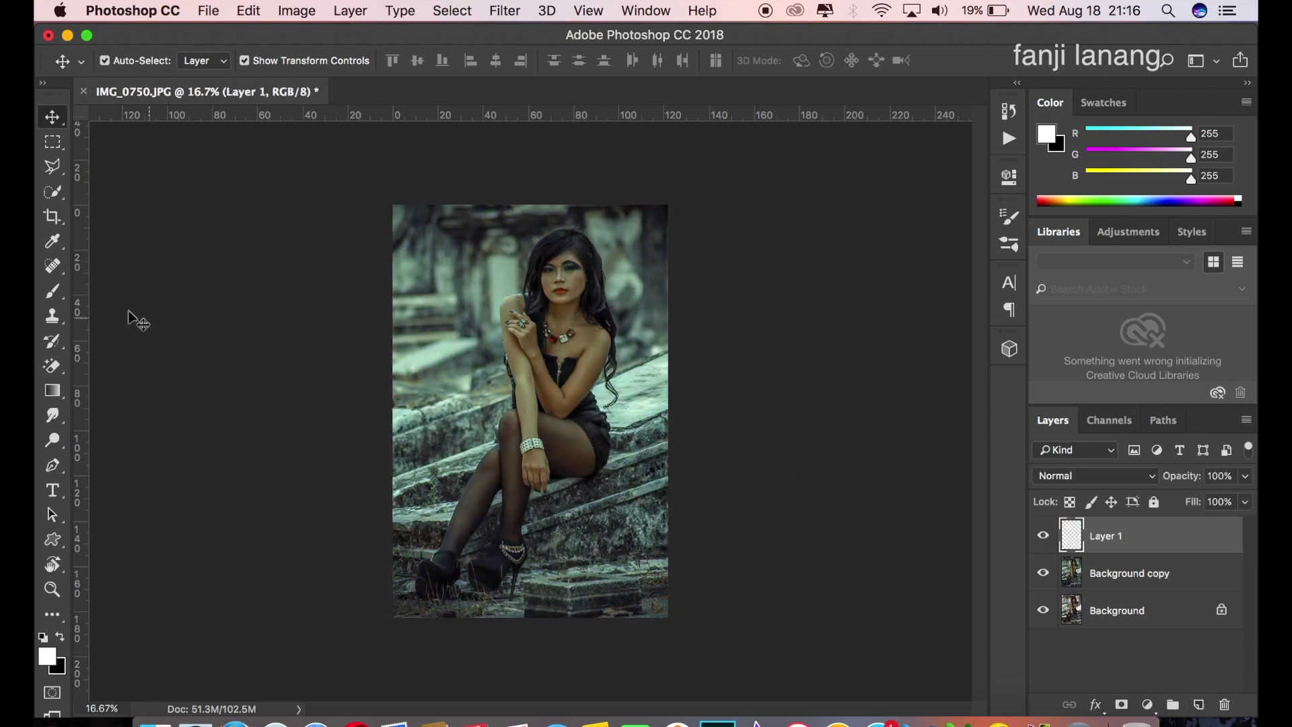
{"action": "left_click", "coordinate": [51, 294]}
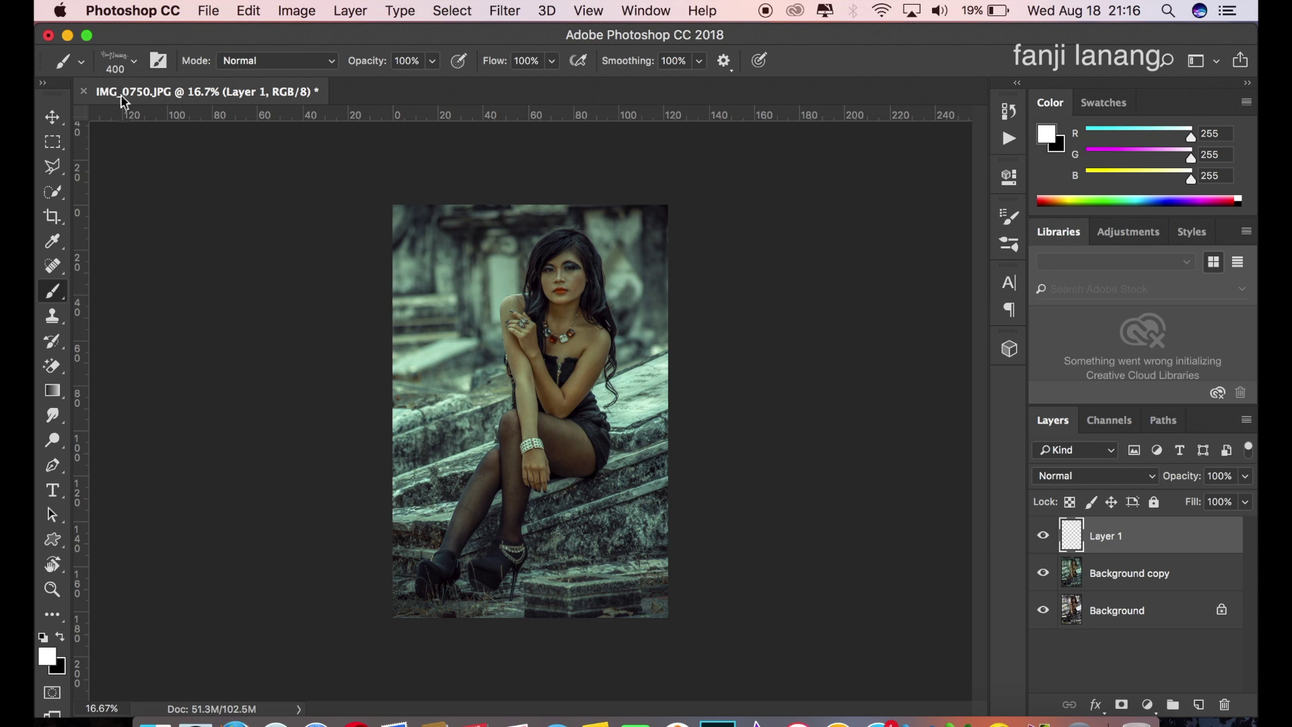
{"action": "left_click", "coordinate": [131, 66]}
{"action": "left_click", "coordinate": [86, 199]}
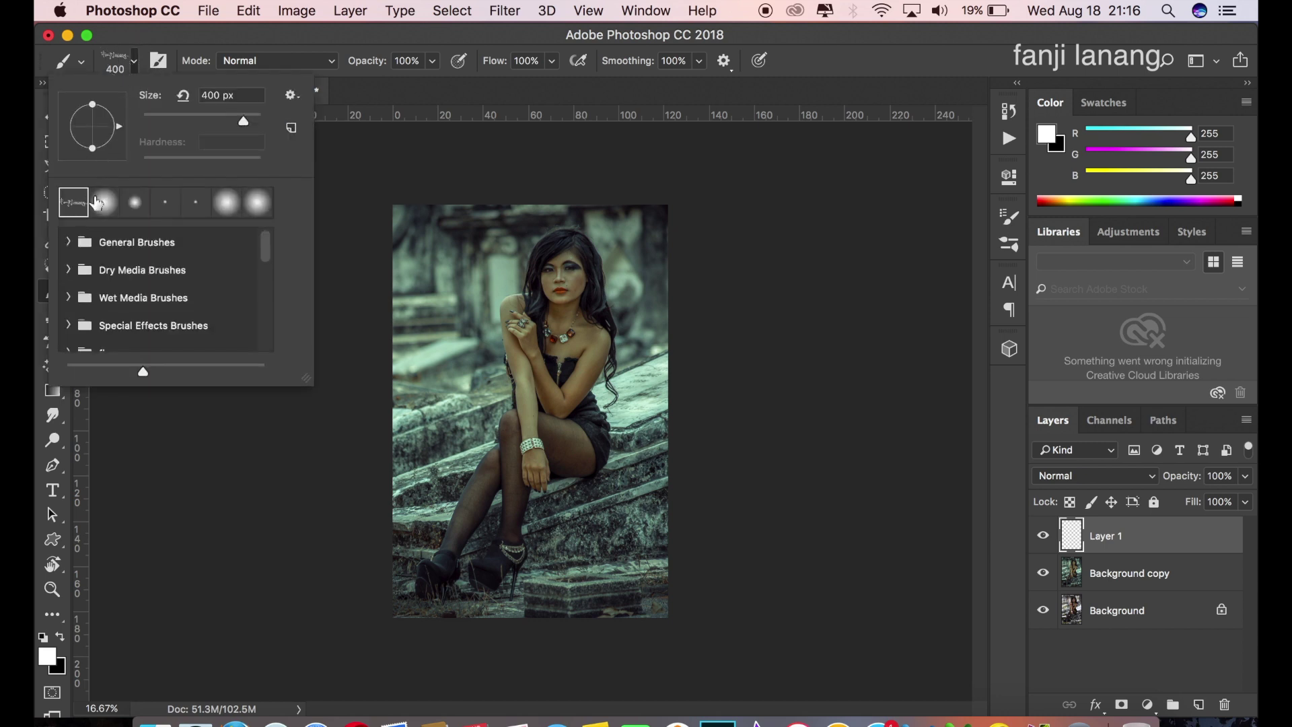
{"action": "left_click", "coordinate": [845, 70]}
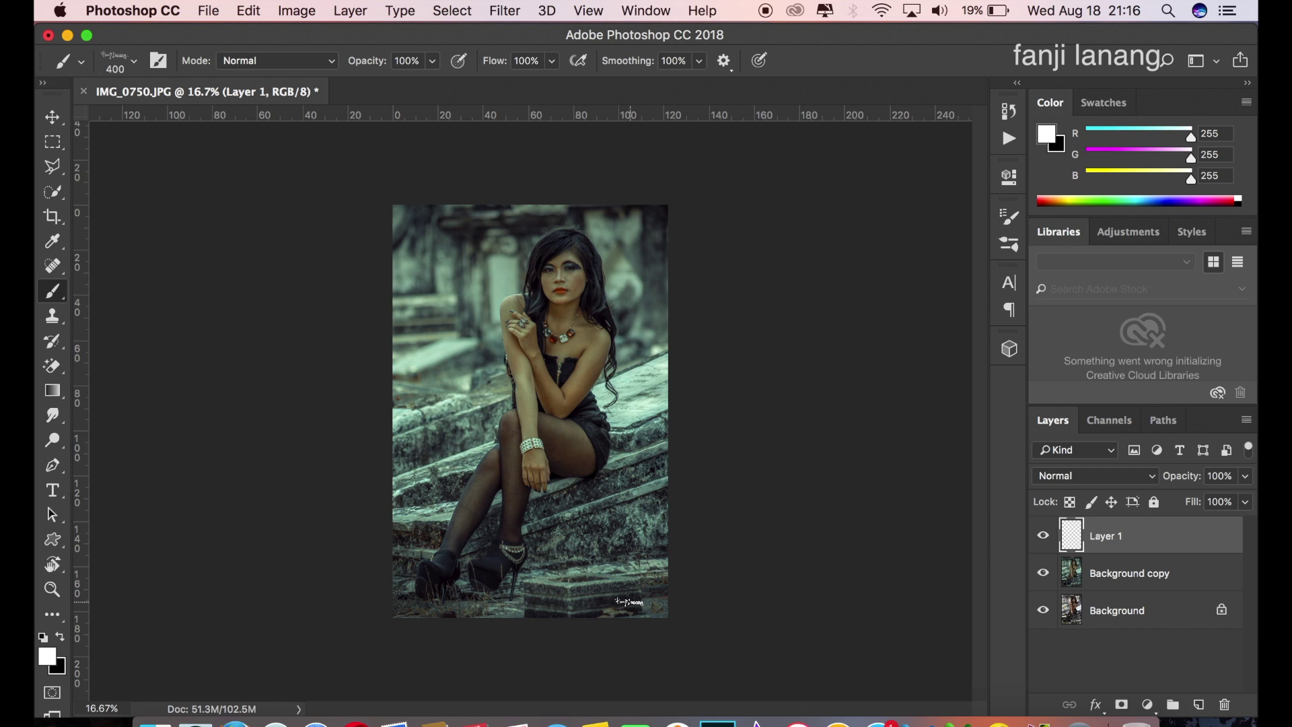
{"action": "left_click", "coordinate": [629, 601]}
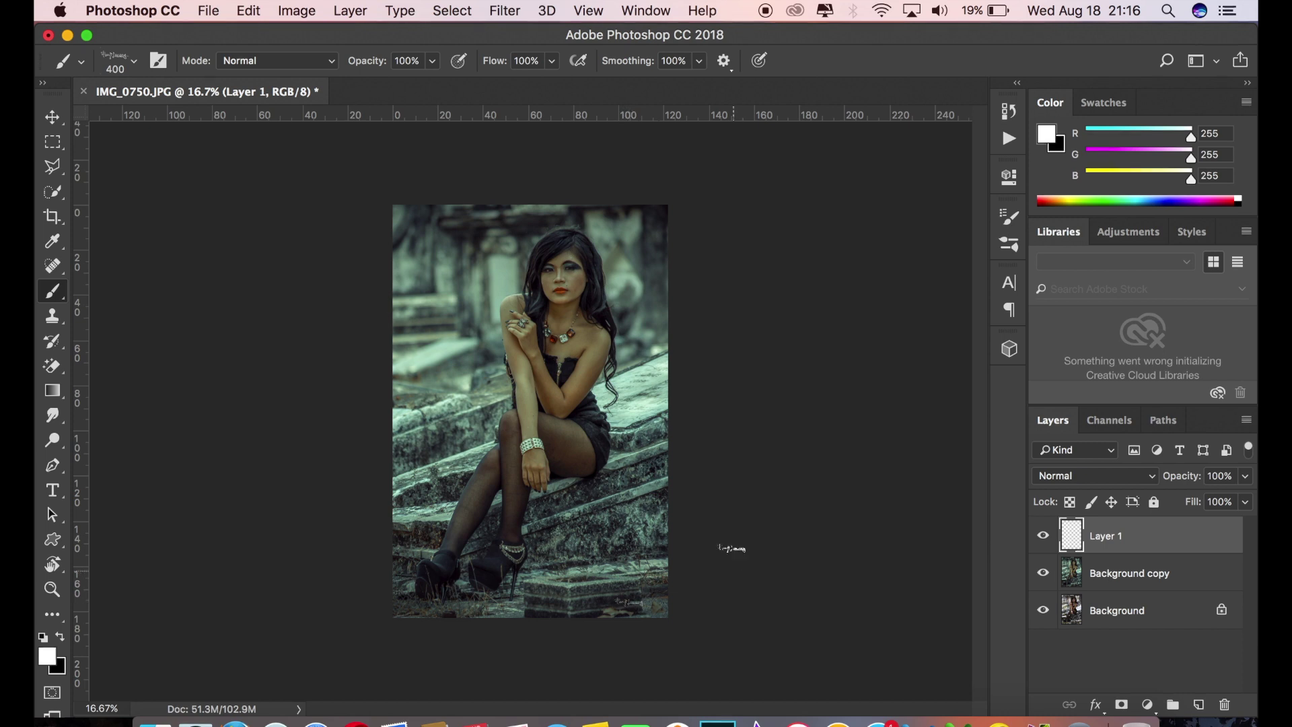